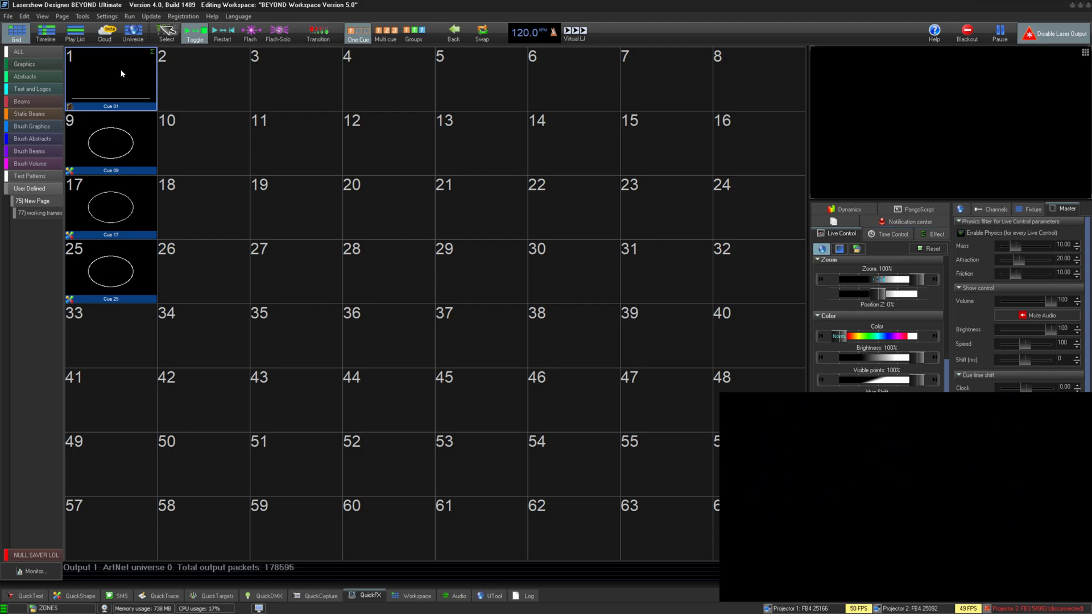
- Open Cue 01 in the advanced frame editor, draw a horizontal line, and select part of the lower line
{"action": "right_click", "coordinate": [121, 71]}
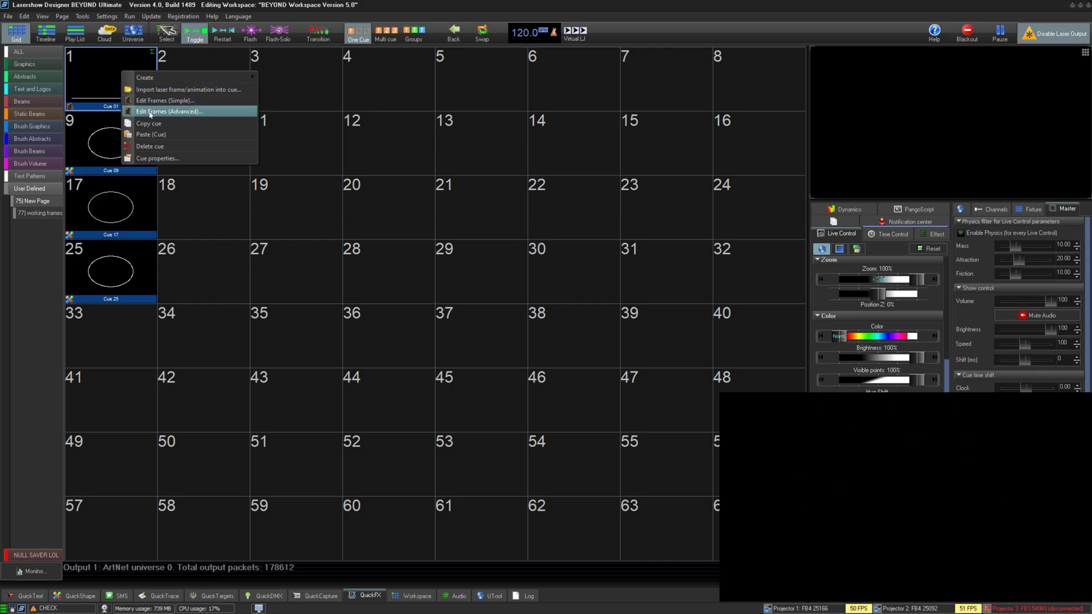
{"action": "left_click", "coordinate": [238, 114]}
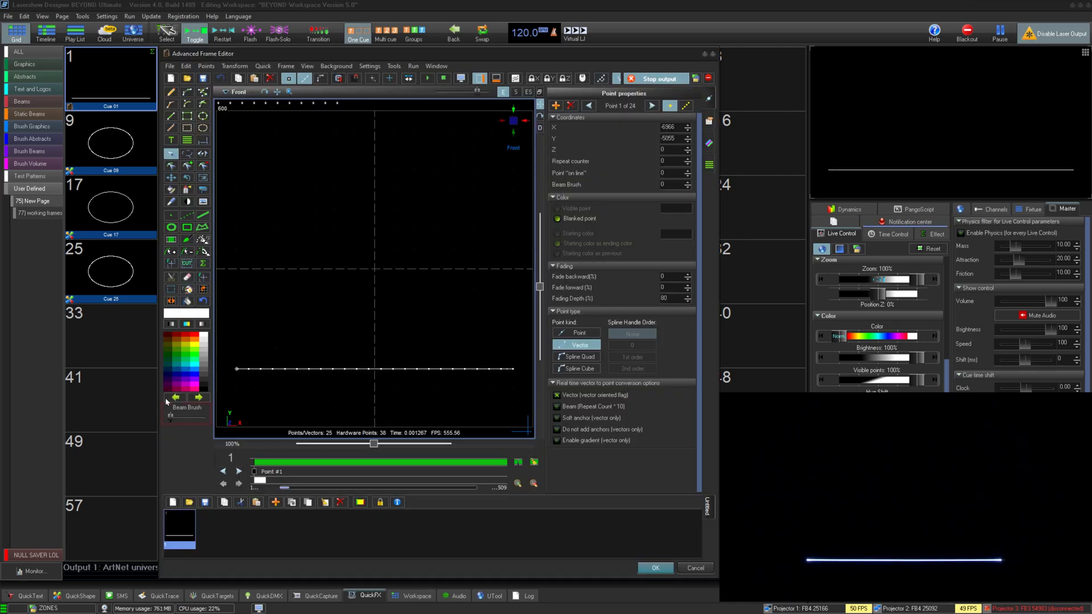
{"action": "left_click", "coordinate": [170, 128]}
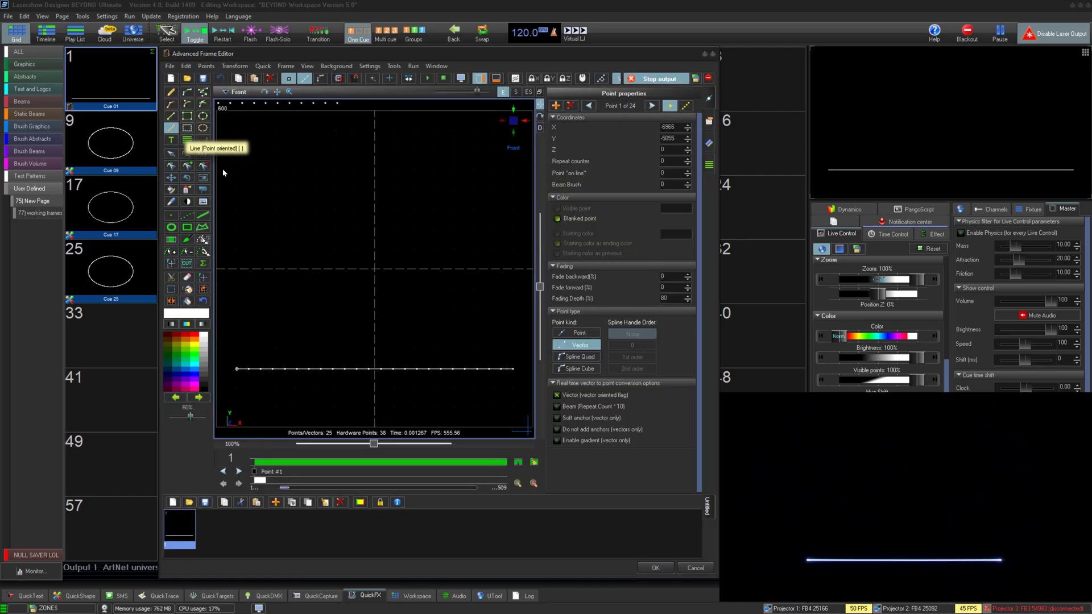
{"action": "left_click_drag", "start_coordinate": [249, 206], "coordinate": [493, 205]}
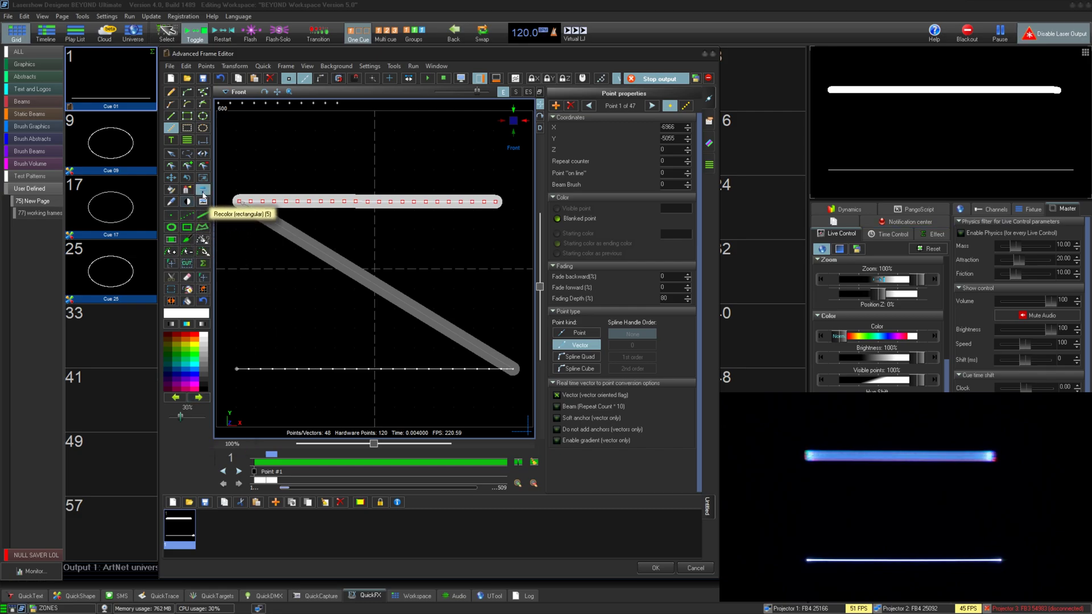
{"action": "left_click_drag", "start_coordinate": [275, 340], "coordinate": [419, 396]}
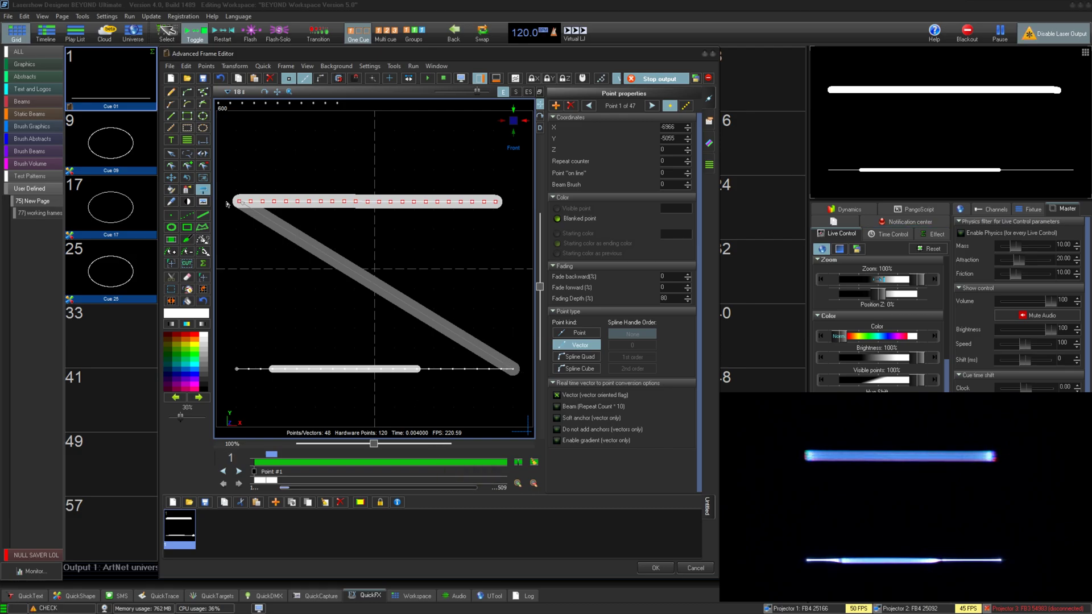
- Save Cue 01's frame and open cue 9's circle in the shape editor
{"action": "left_click", "coordinate": [652, 568]}
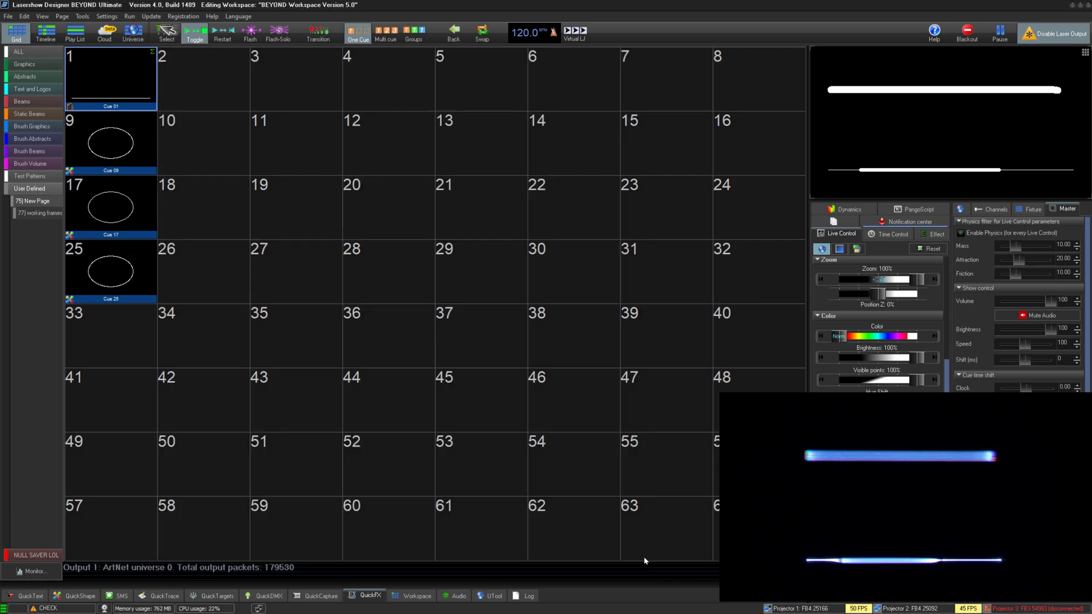
{"action": "right_click", "coordinate": [122, 131]}
{"action": "left_click", "coordinate": [143, 163]}
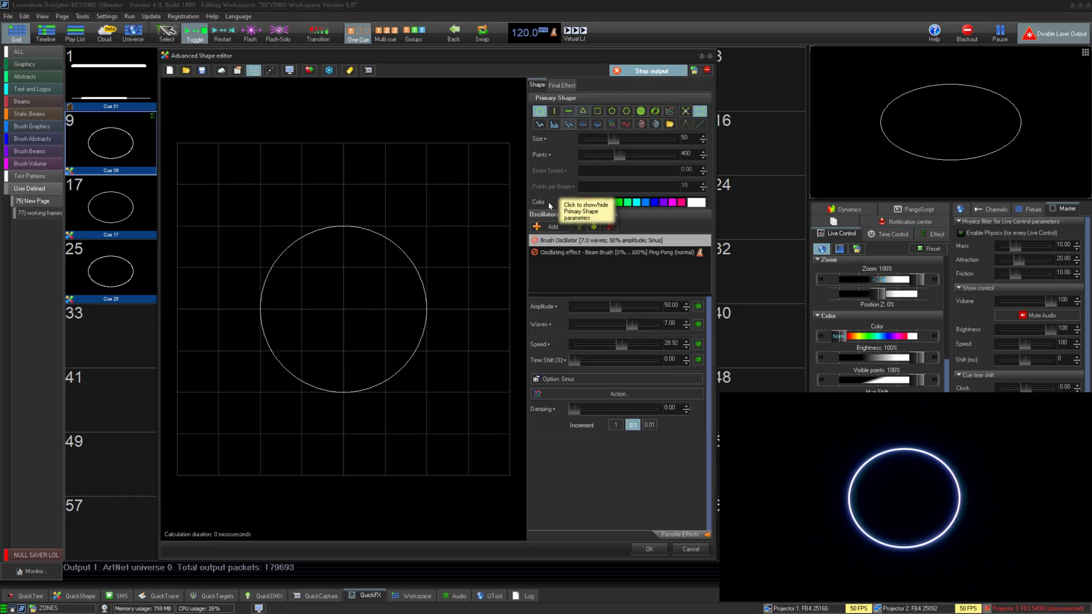
- Set the brush oscillator to 51% amplitude, 5 waves and a Custom Waveform
{"action": "left_click", "coordinate": [550, 227]}
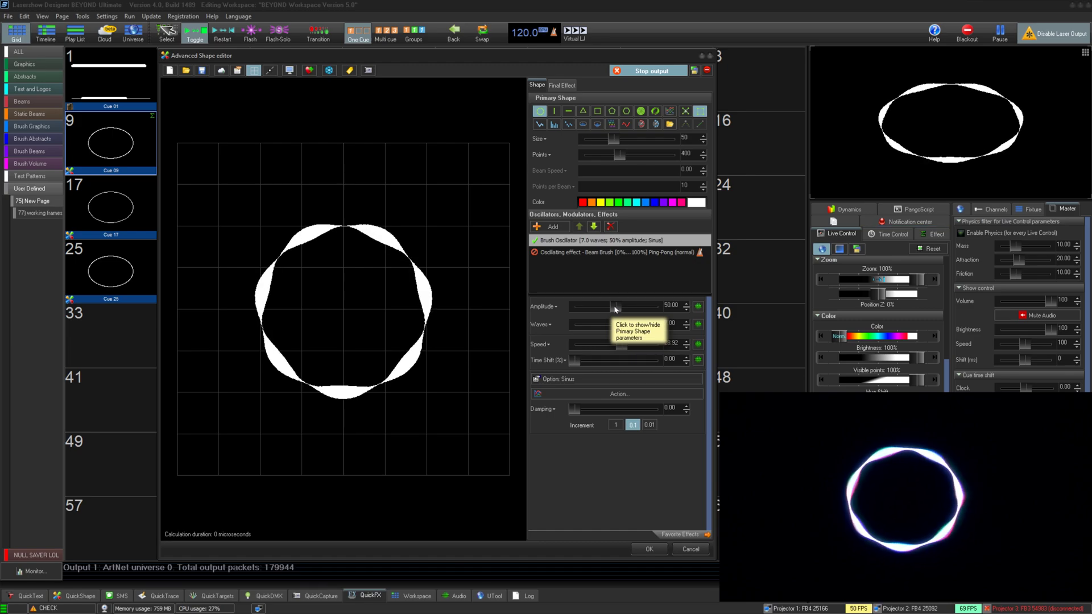
{"action": "left_click_drag", "start_coordinate": [615, 309], "coordinate": [628, 332]}
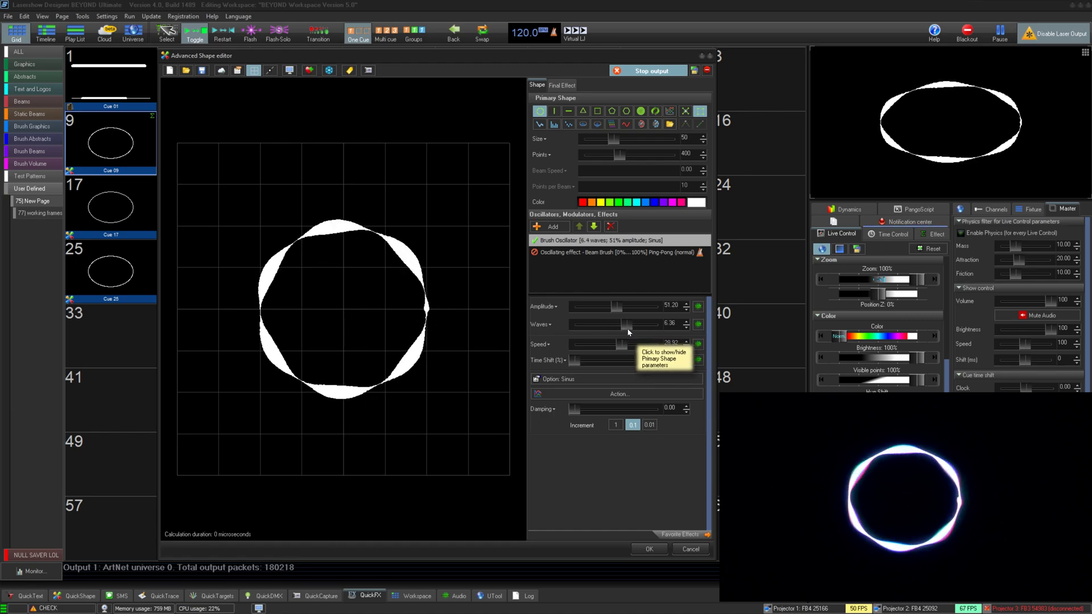
{"action": "left_click", "coordinate": [672, 324]}
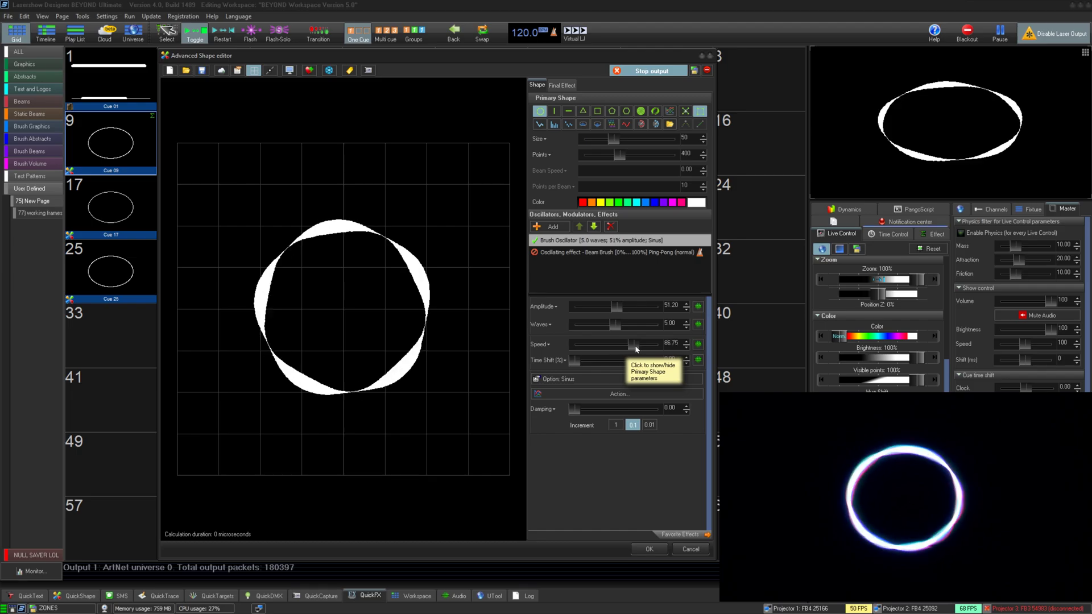
{"action": "left_click", "coordinate": [569, 378]}
{"action": "left_click", "coordinate": [579, 485]}
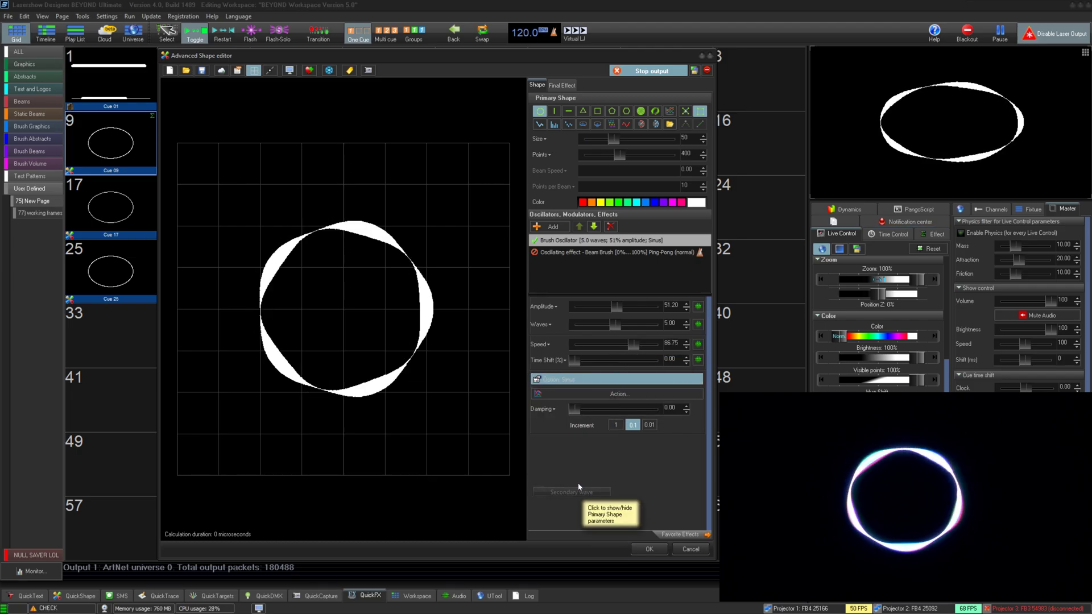
{"action": "left_click", "coordinate": [568, 379]}
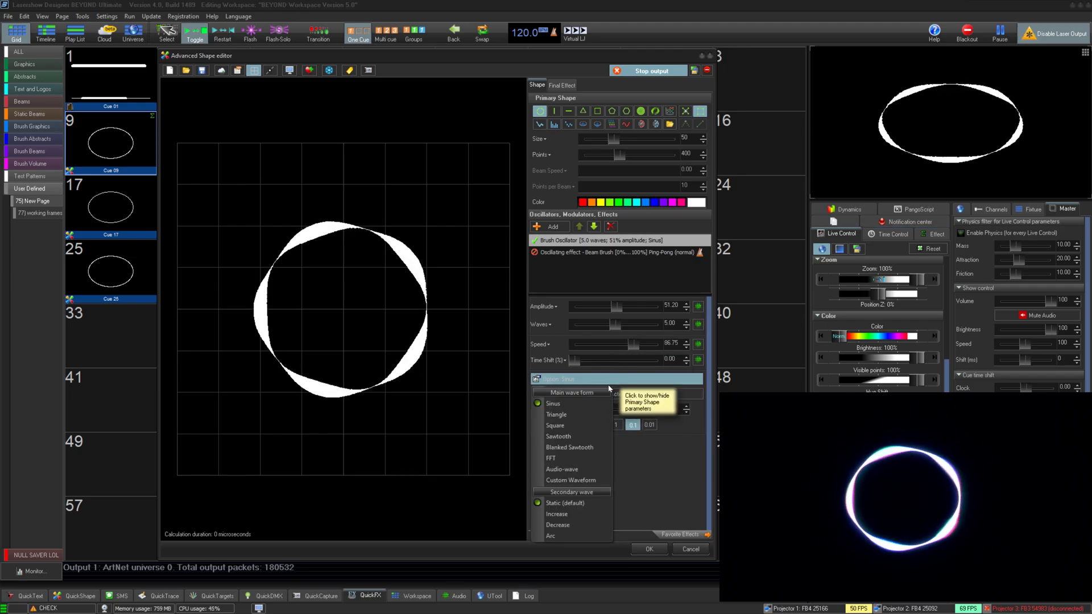
{"action": "left_click", "coordinate": [567, 480]}
{"action": "left_click", "coordinate": [683, 399]}
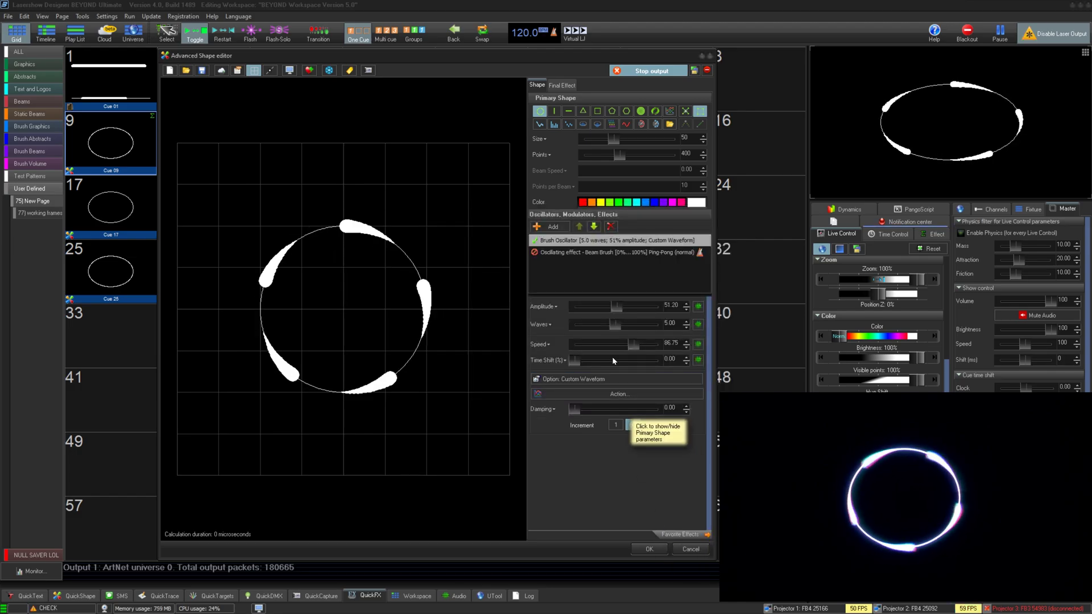
- Enable the circle's Beam Brush oscillating effect with Decelerate timing
{"action": "left_click", "coordinate": [560, 252]}
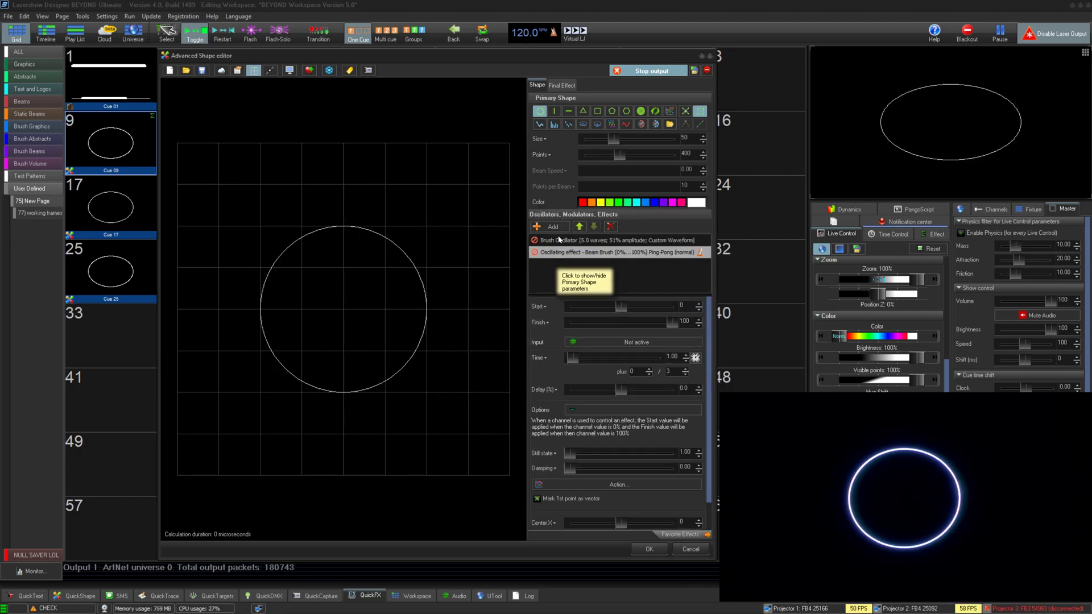
{"action": "left_click", "coordinate": [548, 226]}
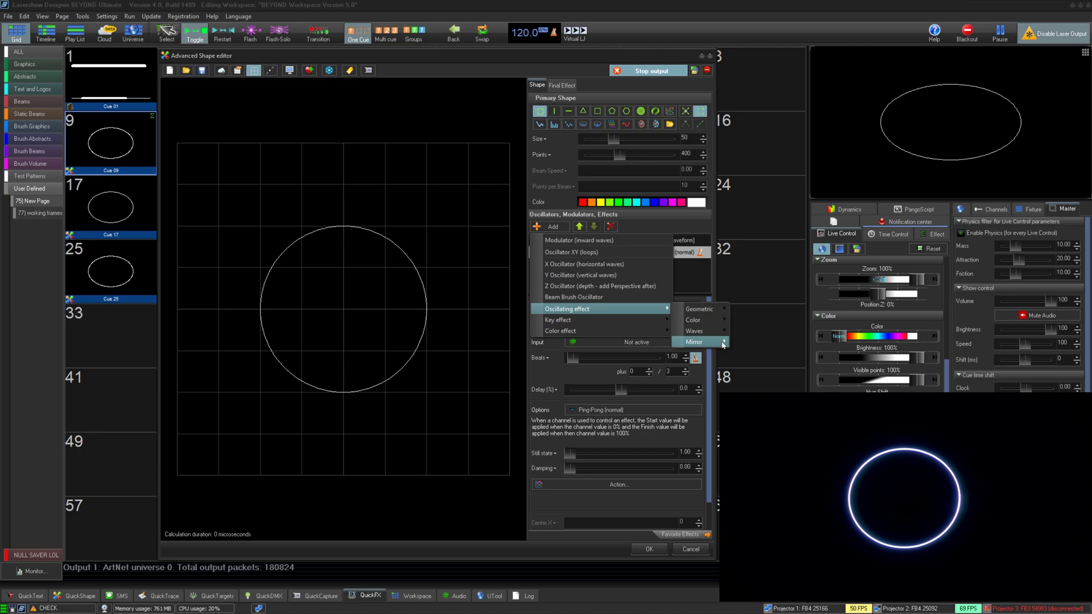
{"action": "mouse_move", "coordinate": [722, 325]}
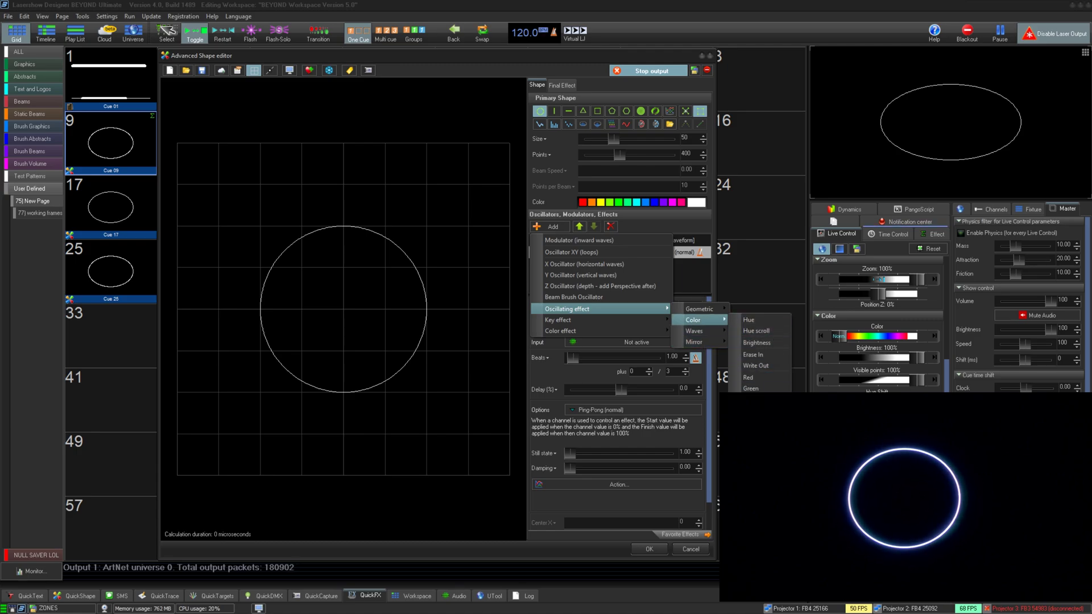
{"action": "left_click", "coordinate": [680, 270]}
{"action": "left_click", "coordinate": [535, 253]}
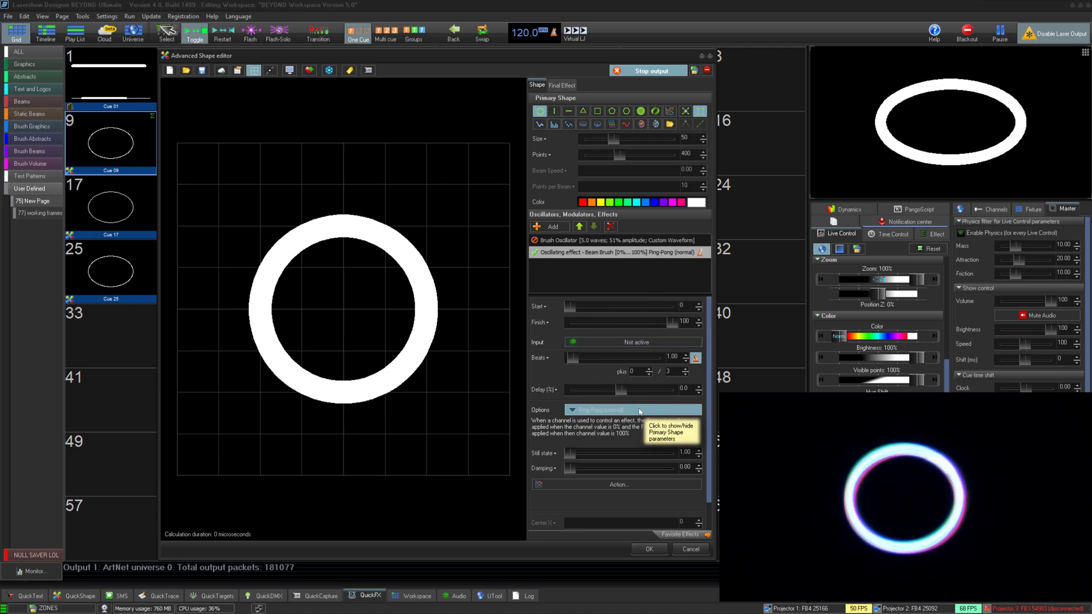
{"action": "left_click", "coordinate": [603, 409]}
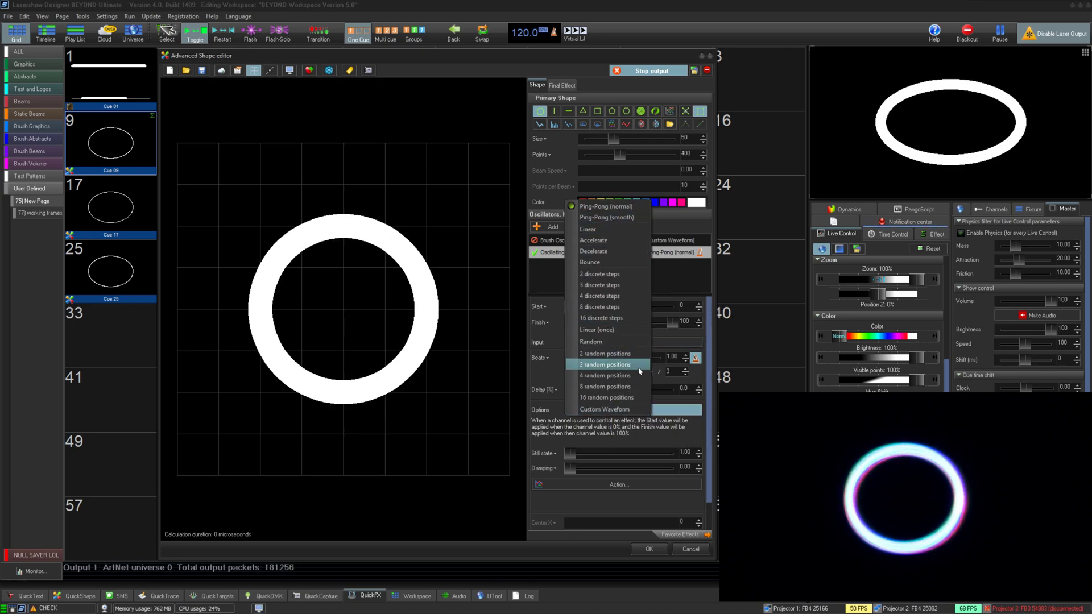
{"action": "left_click", "coordinate": [619, 250]}
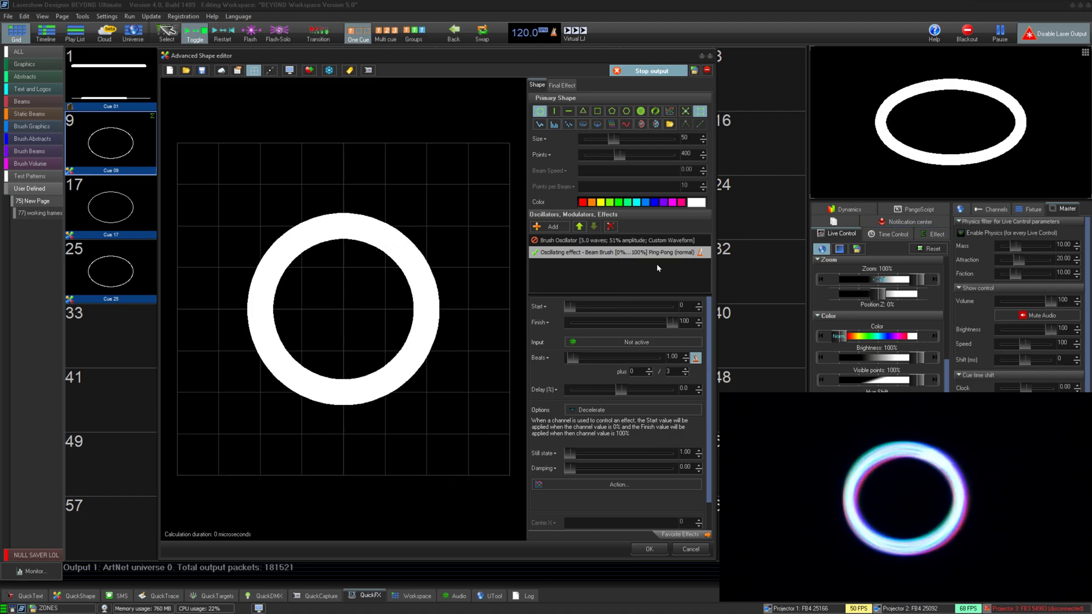
- Save cue 9's shape, open cue 17's circle for editing, and enable laser output
{"action": "left_click", "coordinate": [649, 549]}
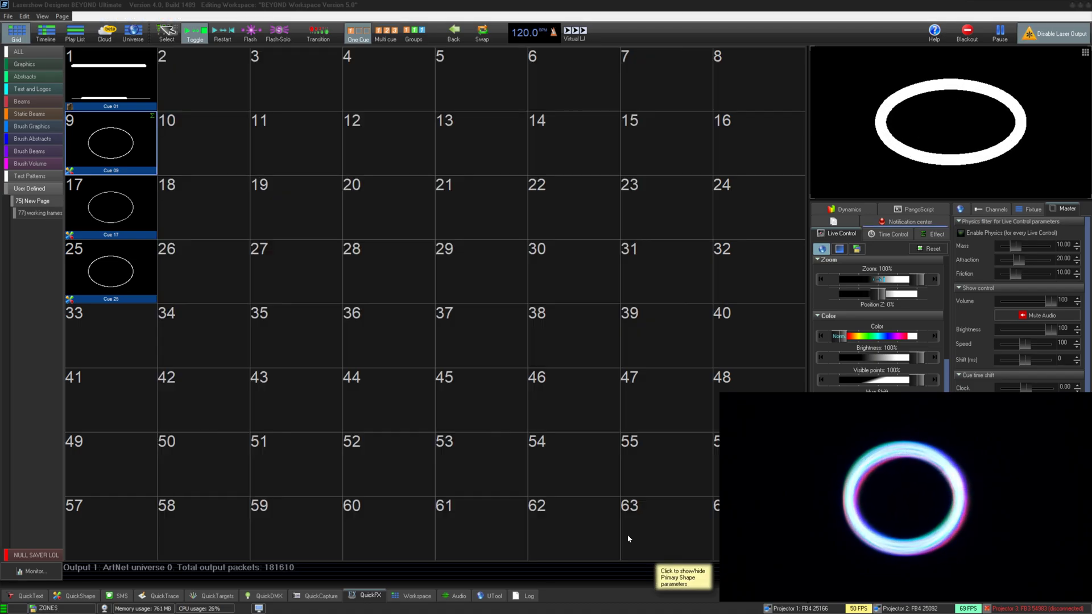
{"action": "right_click", "coordinate": [132, 200]}
{"action": "left_click", "coordinate": [155, 230]}
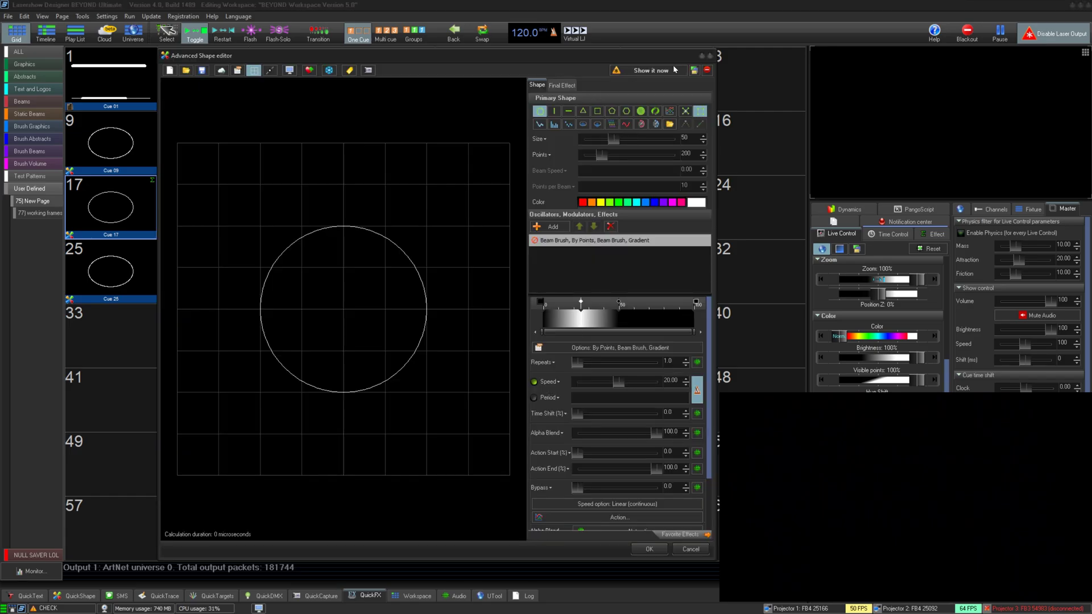
{"action": "left_click", "coordinate": [673, 66]}
- Add a Beam Brush colour gradient effect to the circle and widen its white part
{"action": "left_click", "coordinate": [550, 227]}
{"action": "mouse_move", "coordinate": [597, 333]}
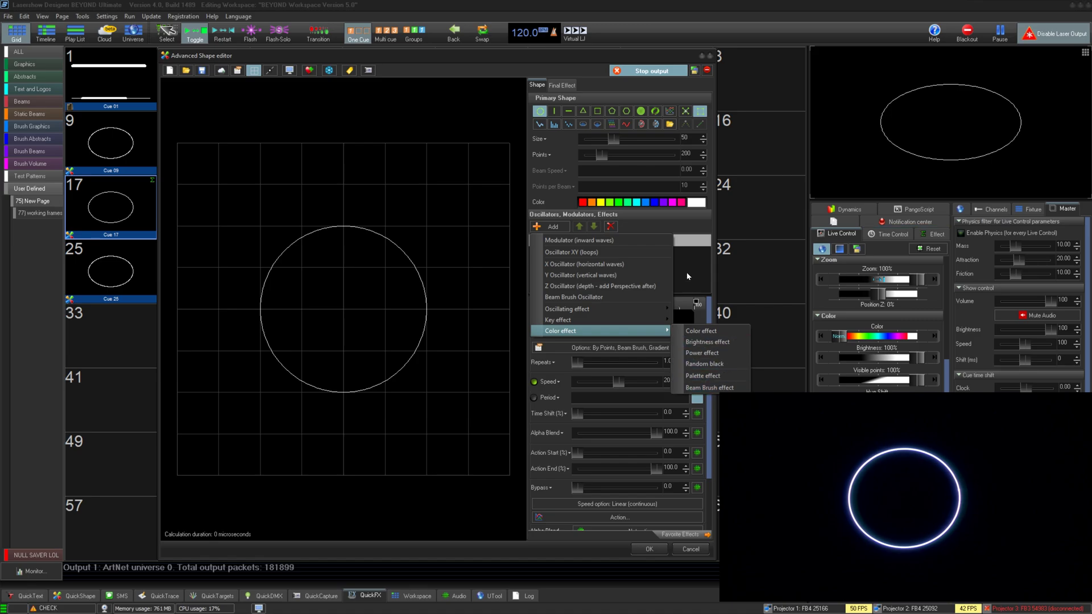
{"action": "left_click", "coordinate": [709, 387]}
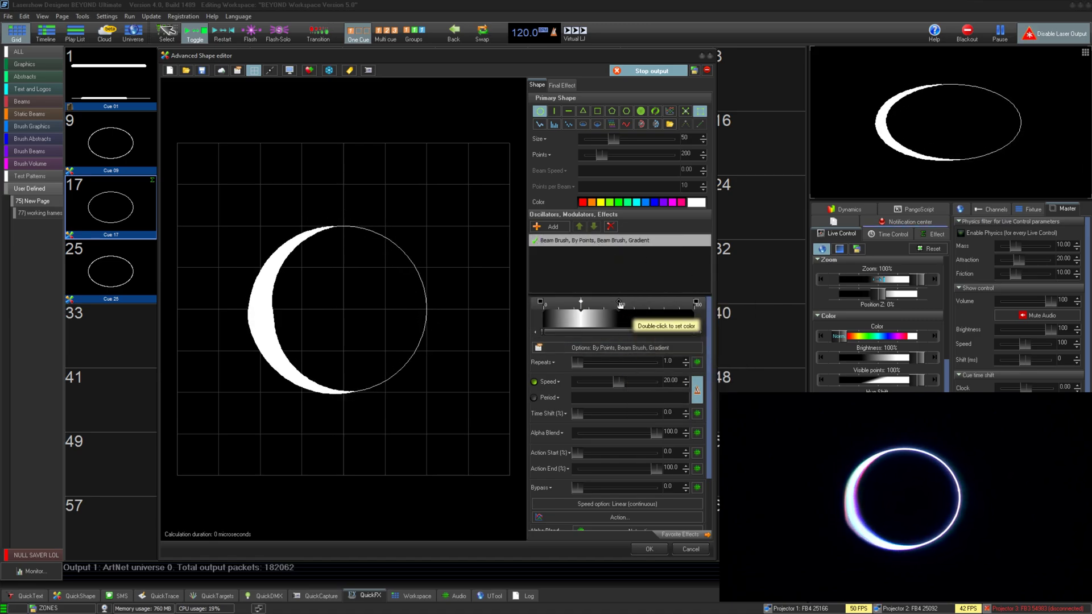
{"action": "mouse_move", "coordinate": [618, 304]}
{"action": "left_mouse_down"}
{"action": "mouse_move", "coordinate": [683, 312]}
{"action": "mouse_move", "coordinate": [609, 311]}
{"action": "mouse_move", "coordinate": [618, 307]}
{"action": "left_mouse_up"}
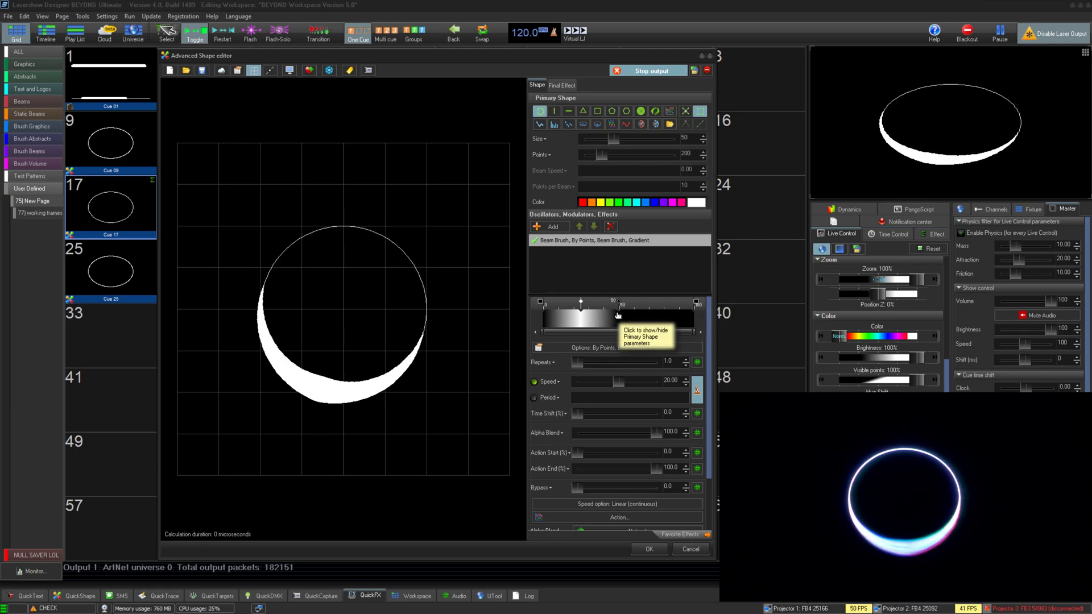
- Try X, Y, radius and angle brush mappings, then settle on By Points with a smooth gradient
{"action": "left_click", "coordinate": [612, 348]}
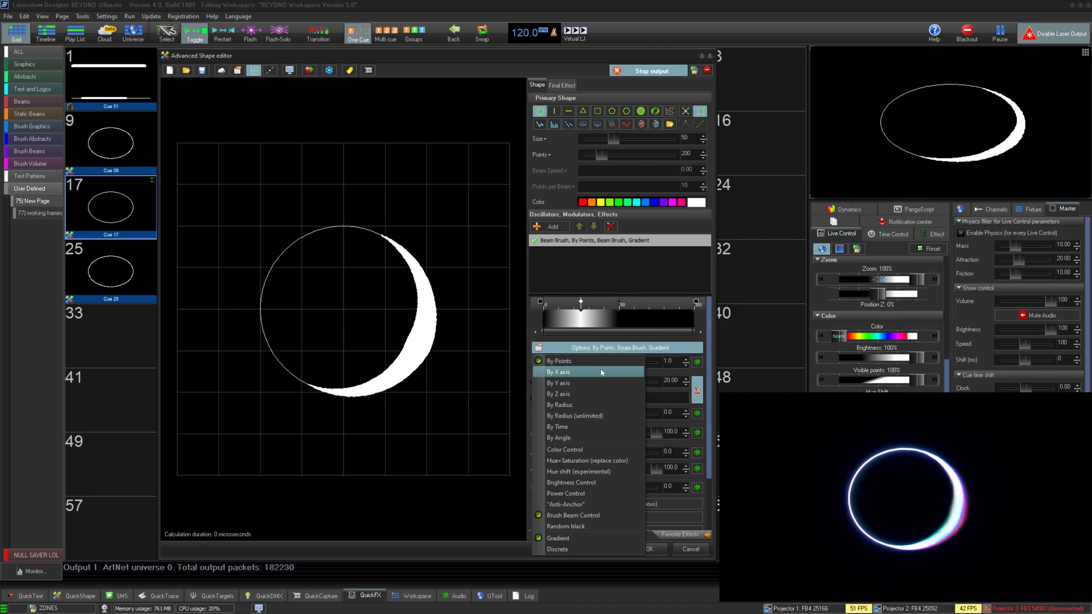
{"action": "left_click", "coordinate": [601, 373]}
{"action": "left_click", "coordinate": [611, 348]}
{"action": "left_click", "coordinate": [597, 381]}
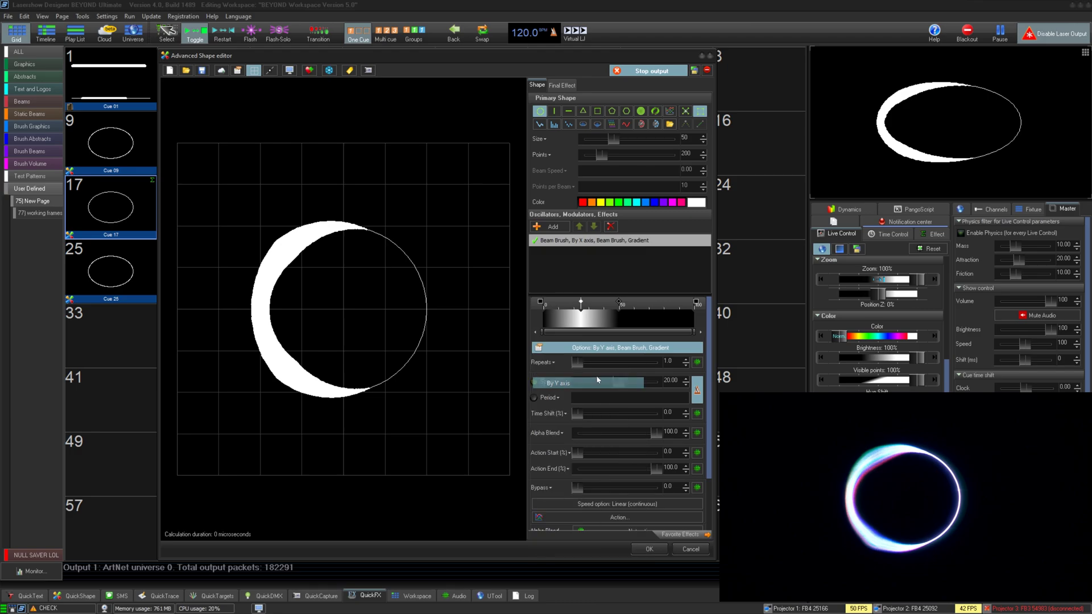
{"action": "left_click", "coordinate": [610, 346]}
{"action": "left_click", "coordinate": [597, 405]}
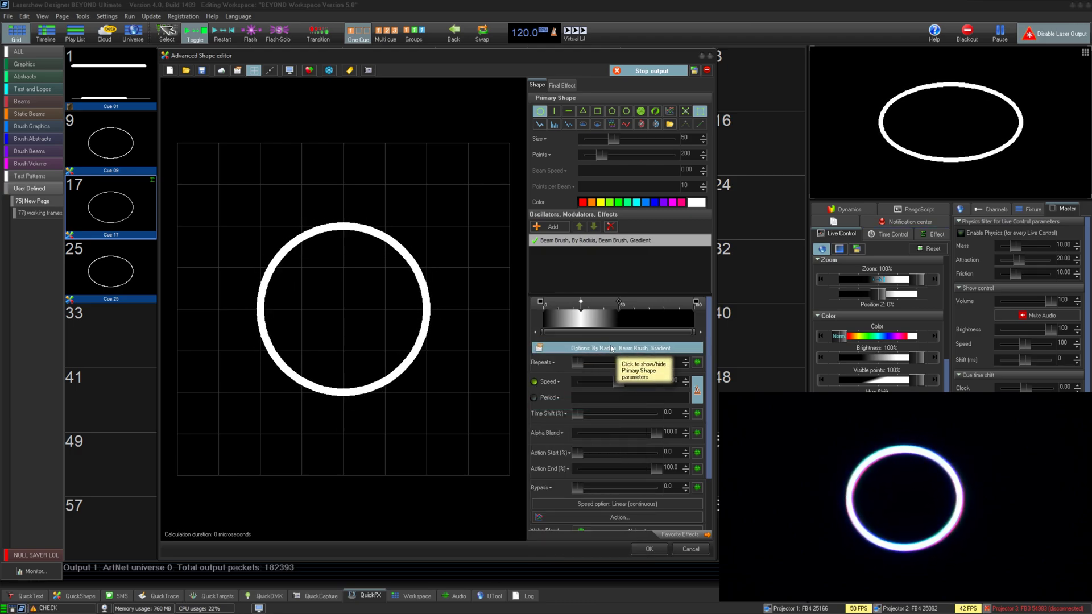
{"action": "left_click", "coordinate": [612, 348]}
{"action": "left_click", "coordinate": [597, 441]}
{"action": "left_click", "coordinate": [614, 348]}
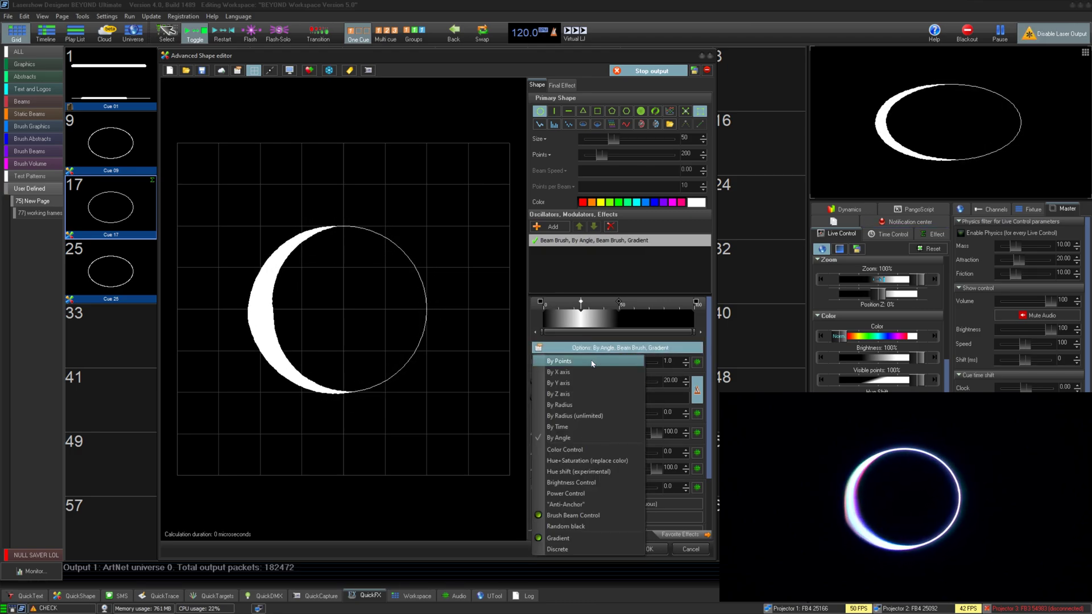
{"action": "left_click", "coordinate": [597, 452]}
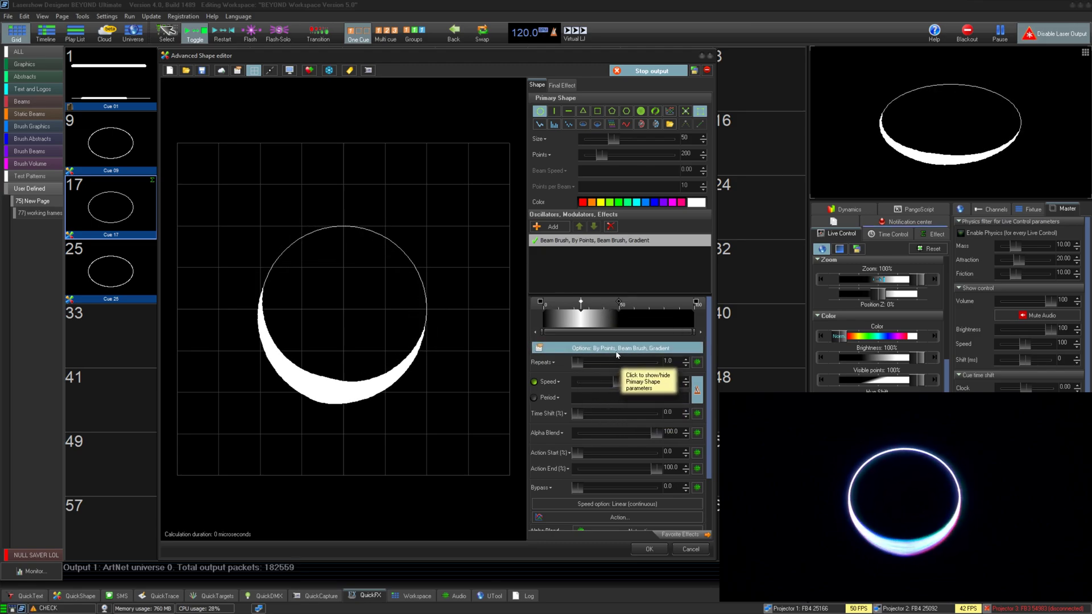
{"action": "left_click", "coordinate": [616, 348]}
{"action": "left_click", "coordinate": [604, 391]}
{"action": "left_click", "coordinate": [613, 348]}
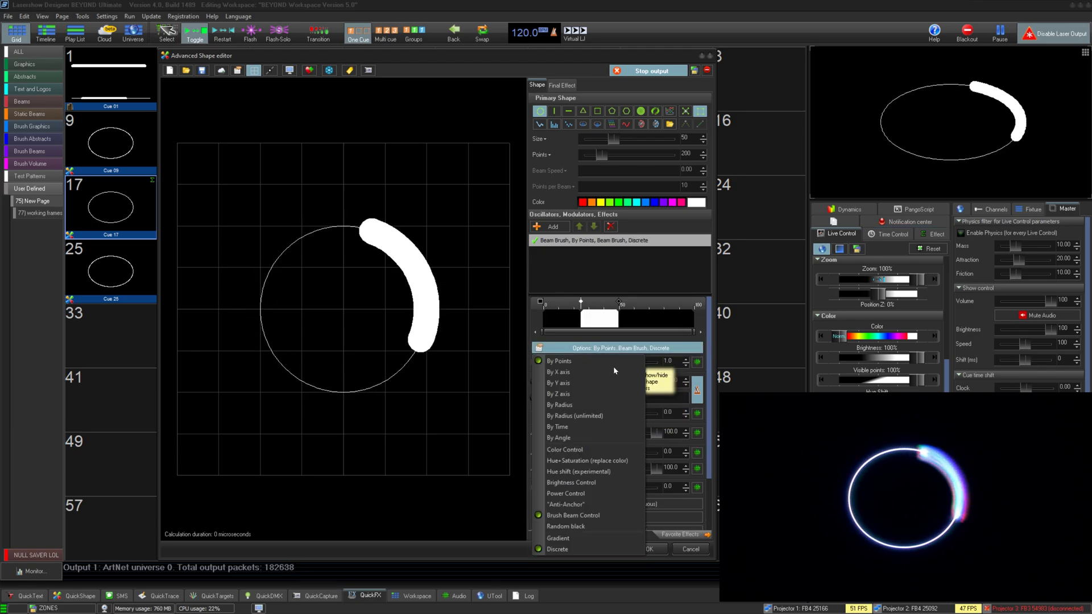
{"action": "left_click", "coordinate": [617, 417]}
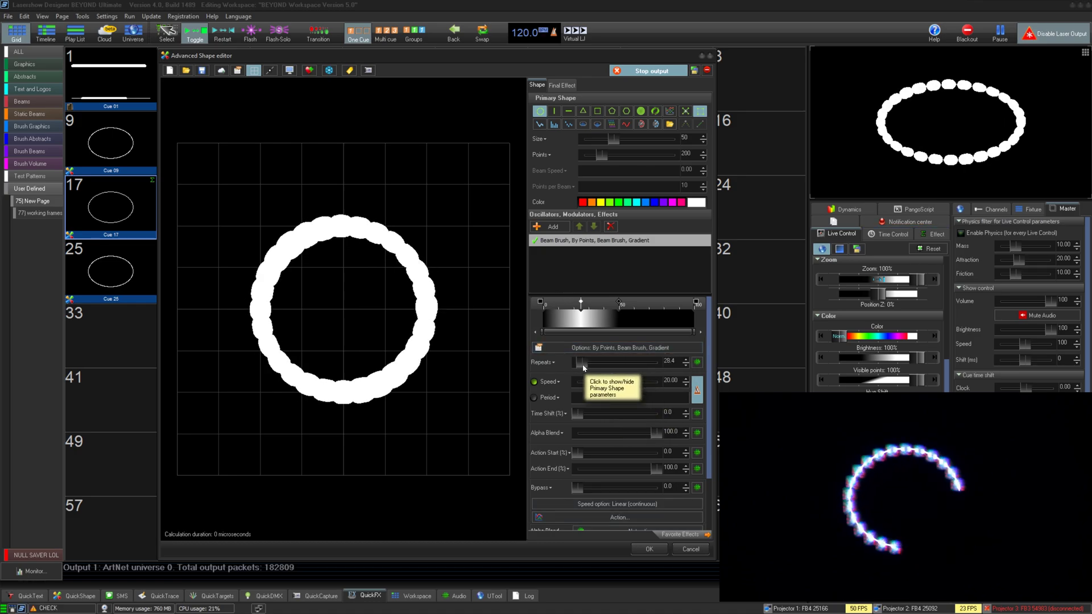
- Set the gradient sweep speed to 20
{"action": "left_click_drag", "start_coordinate": [629, 384], "coordinate": [639, 385]}
{"action": "right_click", "coordinate": [640, 385]}
{"action": "type", "text": "2"}
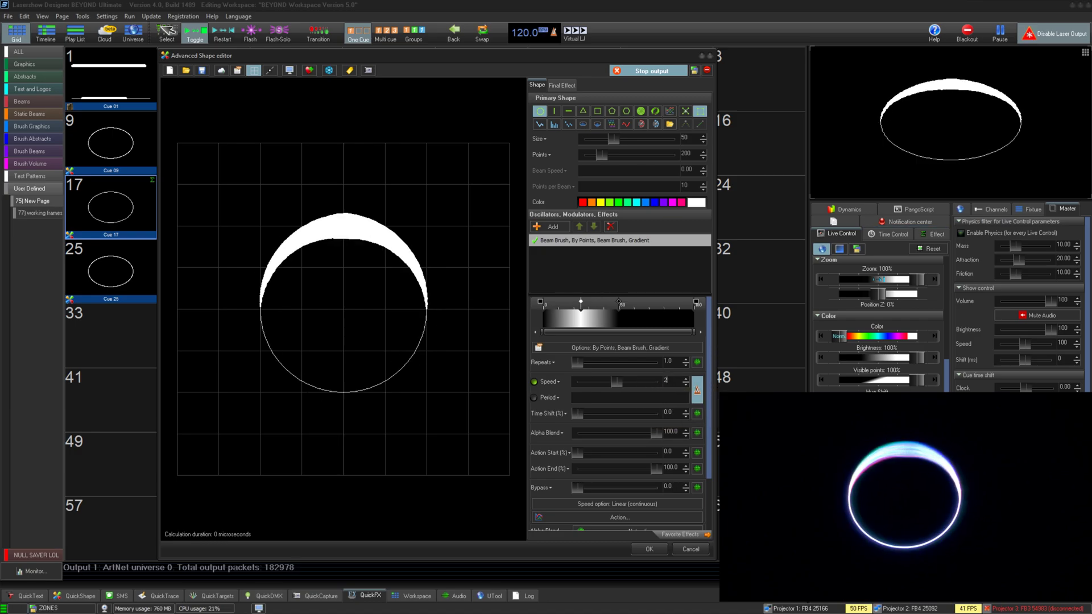
{"action": "type", "text": "0"}
{"action": "key", "text": "Return"}
- Try the time shift and alpha blend sliders, reset them, and save the shape into cue 17
{"action": "left_click_drag", "start_coordinate": [578, 414], "coordinate": [587, 435]}
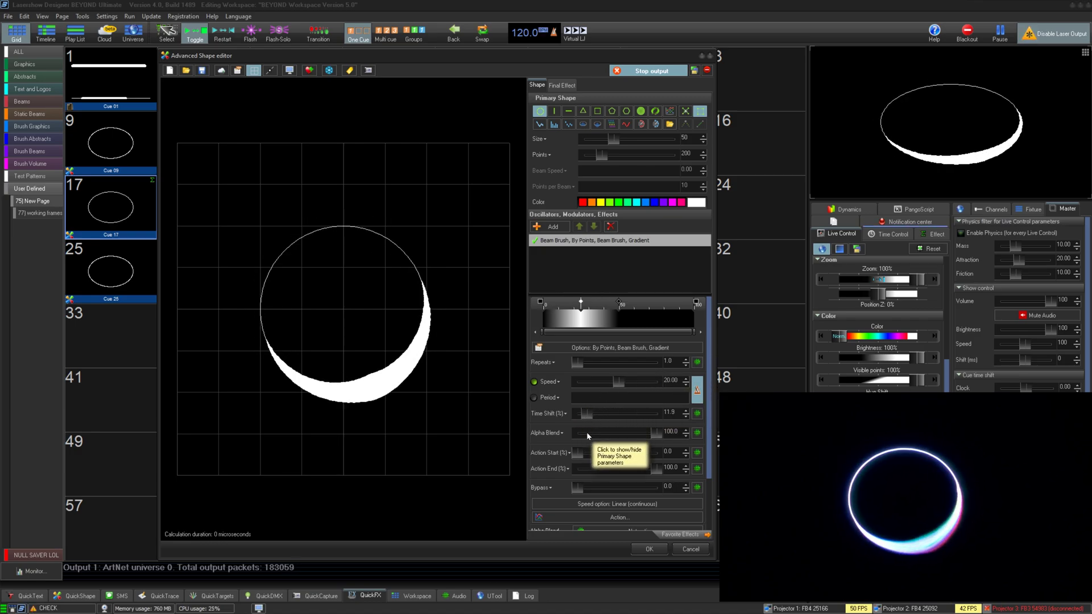
{"action": "mouse_move", "coordinate": [655, 434]}
{"action": "left_mouse_down"}
{"action": "mouse_move", "coordinate": [577, 430]}
{"action": "mouse_move", "coordinate": [656, 436]}
{"action": "left_mouse_up"}
{"action": "right_click", "coordinate": [585, 414]}
{"action": "mouse_move", "coordinate": [578, 454]}
{"action": "left_mouse_down"}
{"action": "mouse_move", "coordinate": [654, 459]}
{"action": "mouse_move", "coordinate": [582, 466]}
{"action": "left_mouse_up"}
{"action": "mouse_move", "coordinate": [654, 473]}
{"action": "left_mouse_down"}
{"action": "mouse_move", "coordinate": [605, 471]}
{"action": "mouse_move", "coordinate": [657, 468]}
{"action": "left_mouse_up"}
{"action": "left_click_drag", "start_coordinate": [707, 421], "coordinate": [707, 475]}
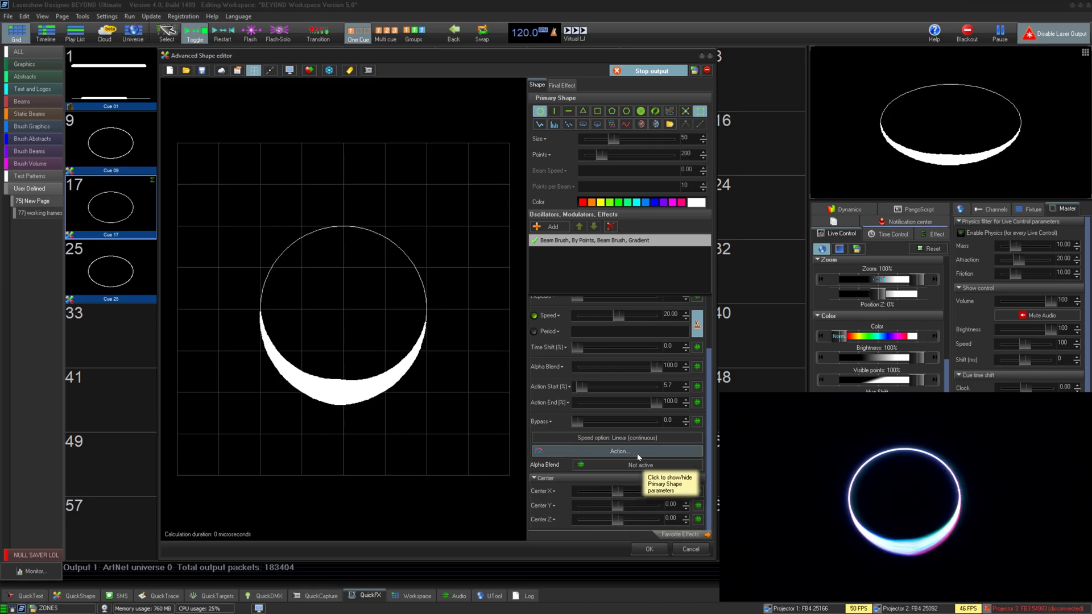
{"action": "left_click", "coordinate": [648, 548]}
- Open cue 25's circle in the shape editor and view the Key effect options
{"action": "right_click", "coordinate": [120, 269]}
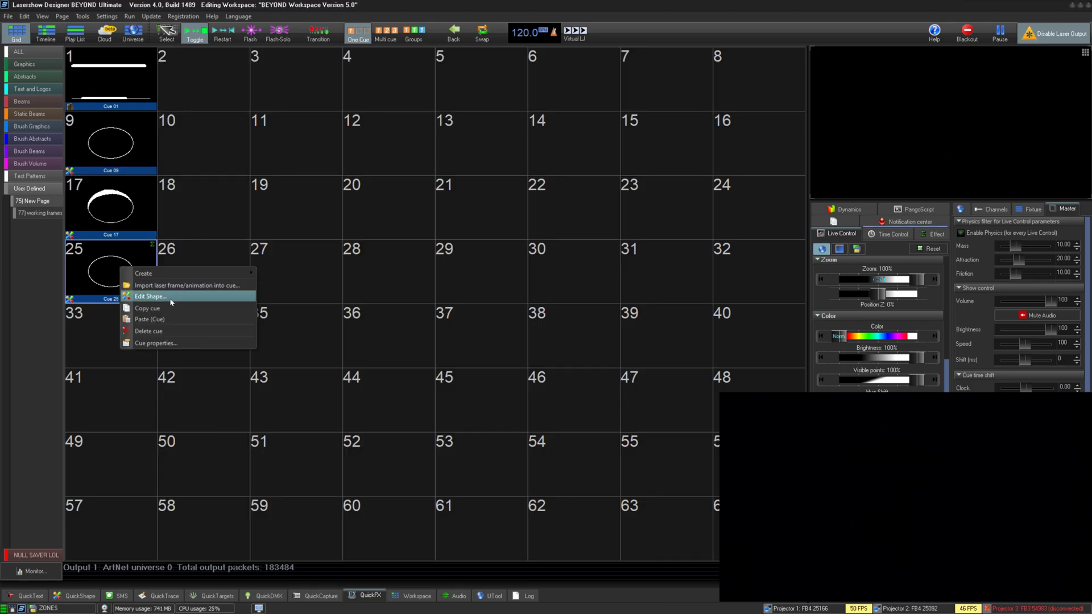
{"action": "left_click", "coordinate": [170, 296]}
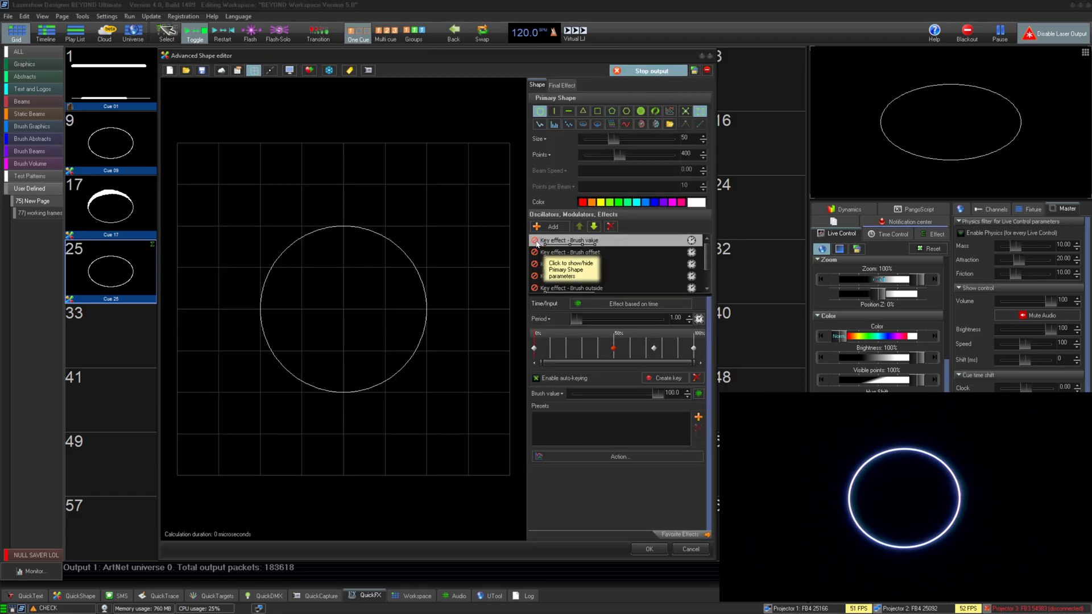
{"action": "left_click", "coordinate": [548, 226]}
{"action": "mouse_move", "coordinate": [605, 320]}
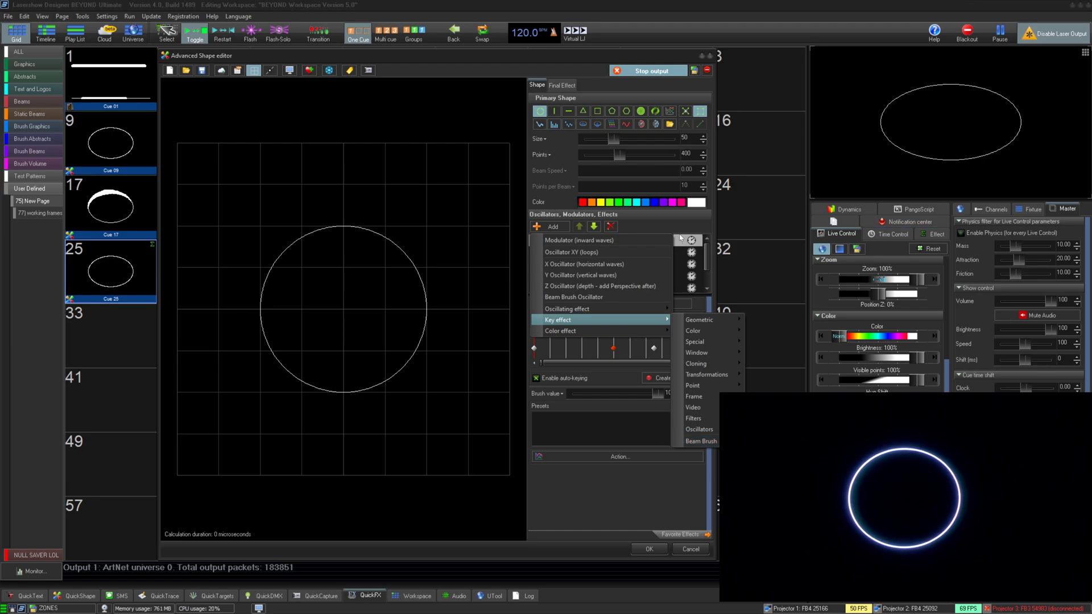
- Inspect the Brush value keyframes at 0, 50 and 75% and preview values between them
{"action": "left_click", "coordinate": [680, 238]}
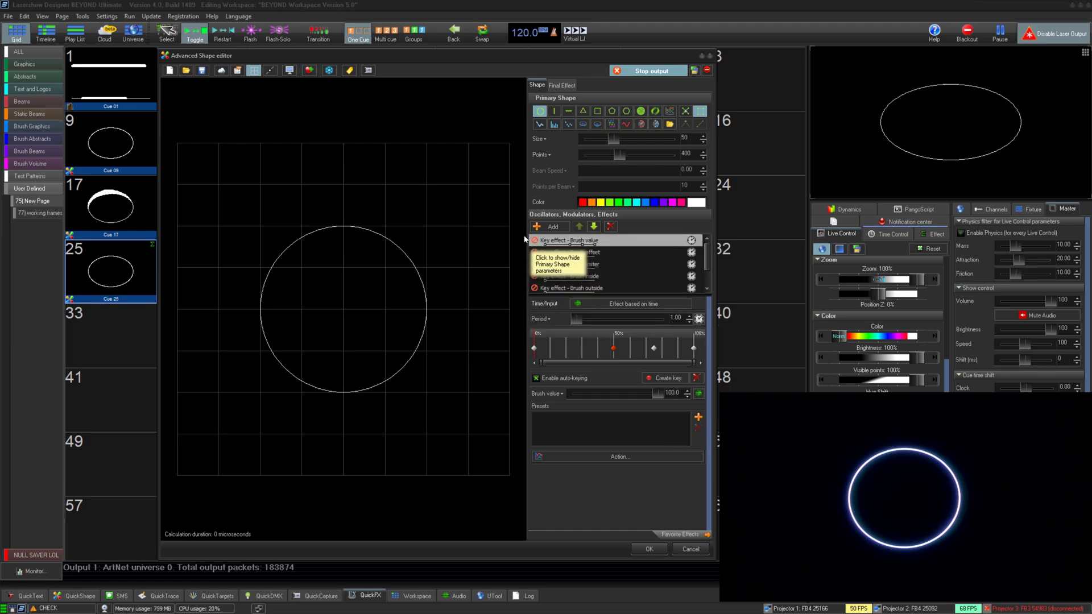
{"action": "left_click", "coordinate": [533, 348]}
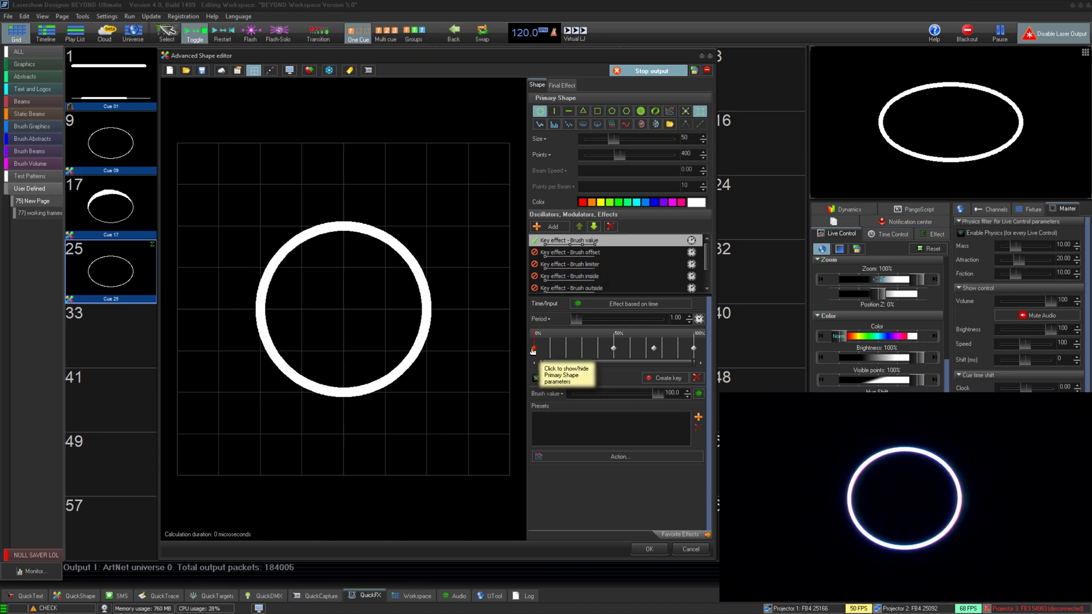
{"action": "left_click", "coordinate": [613, 348]}
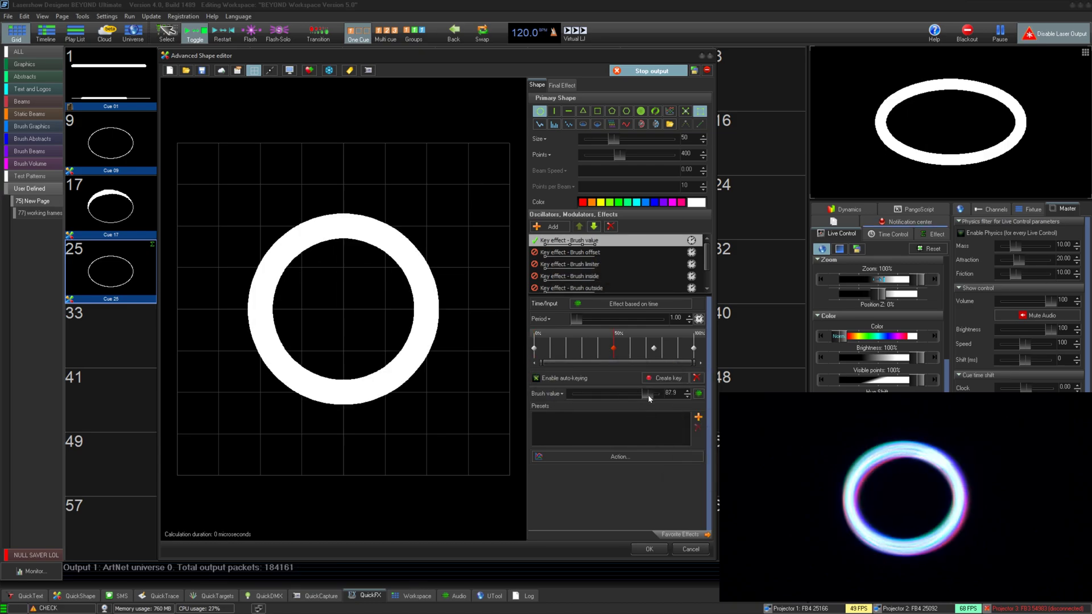
{"action": "left_click", "coordinate": [653, 348]}
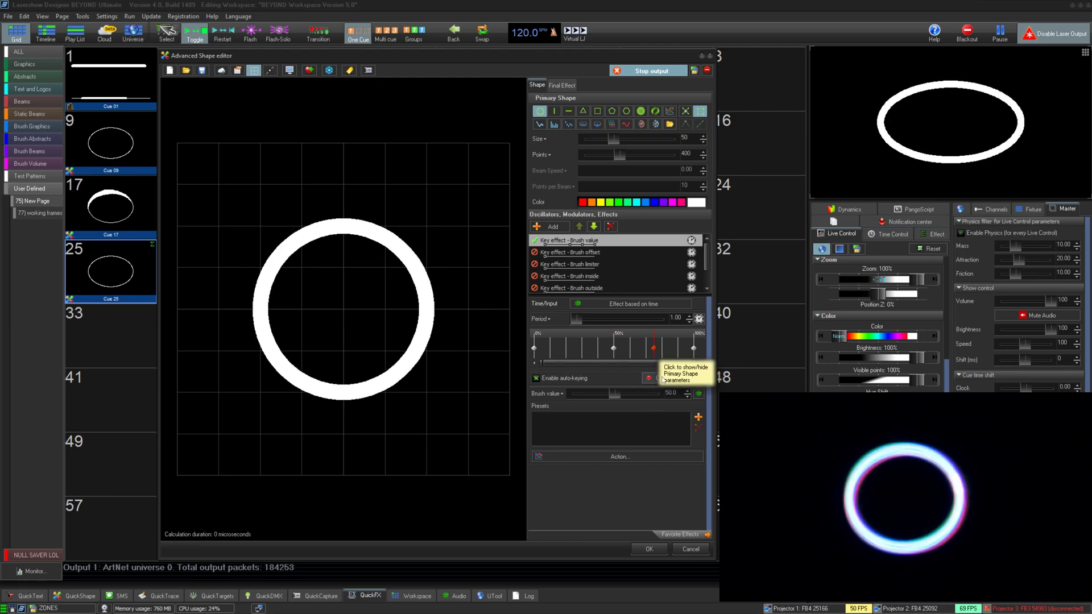
{"action": "mouse_move", "coordinate": [549, 333]}
{"action": "left_mouse_down"}
{"action": "mouse_move", "coordinate": [653, 338]}
{"action": "mouse_move", "coordinate": [576, 336]}
{"action": "mouse_move", "coordinate": [616, 348]}
{"action": "mouse_move", "coordinate": [598, 355]}
{"action": "left_mouse_up"}
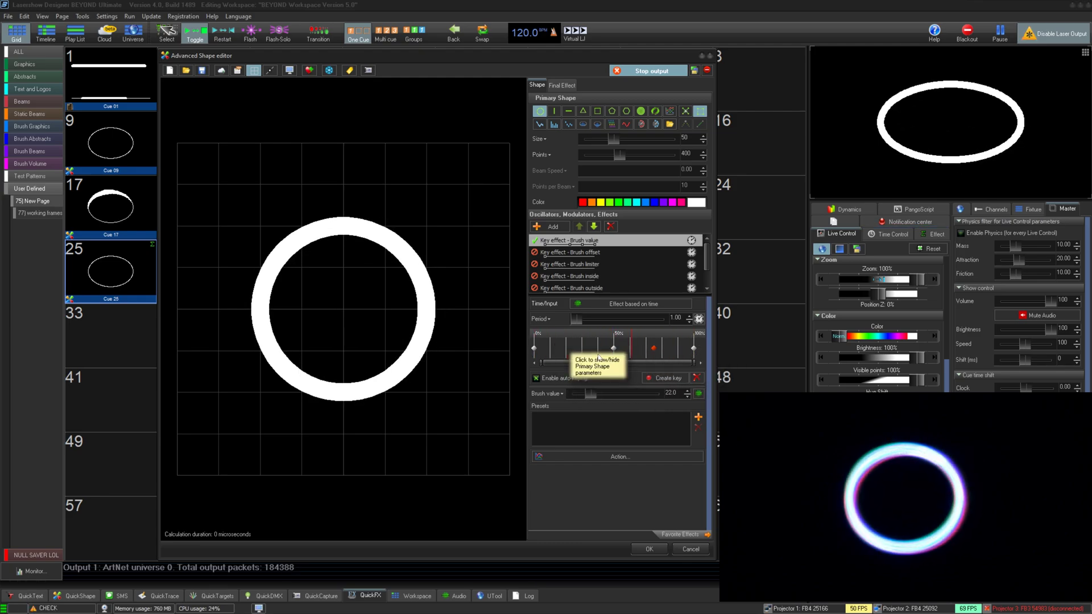
{"action": "left_click", "coordinate": [641, 348]}
{"action": "right_click", "coordinate": [654, 349]}
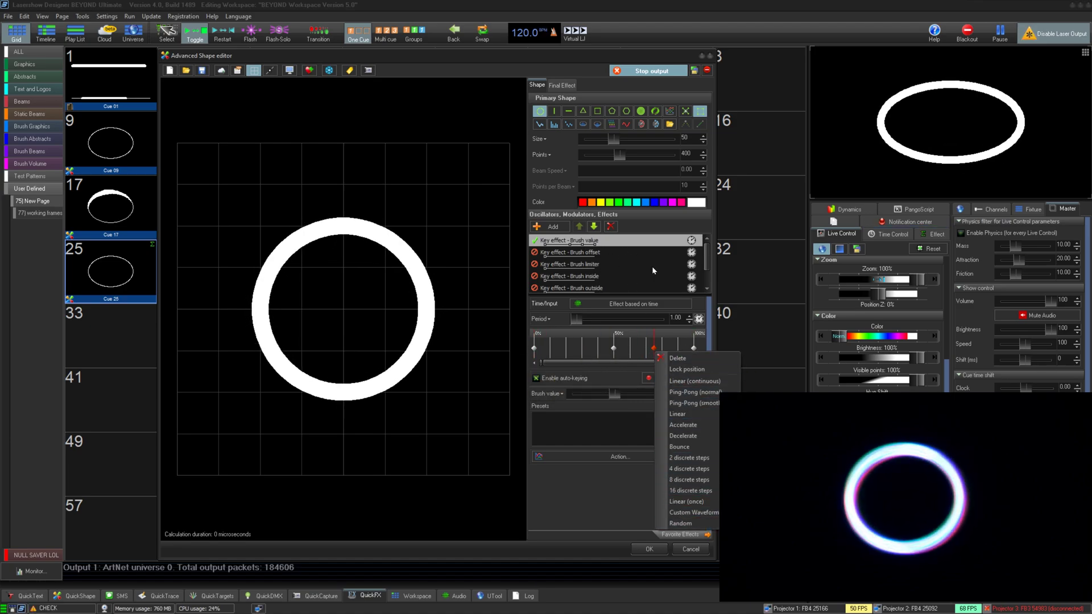
{"action": "left_click", "coordinate": [663, 246]}
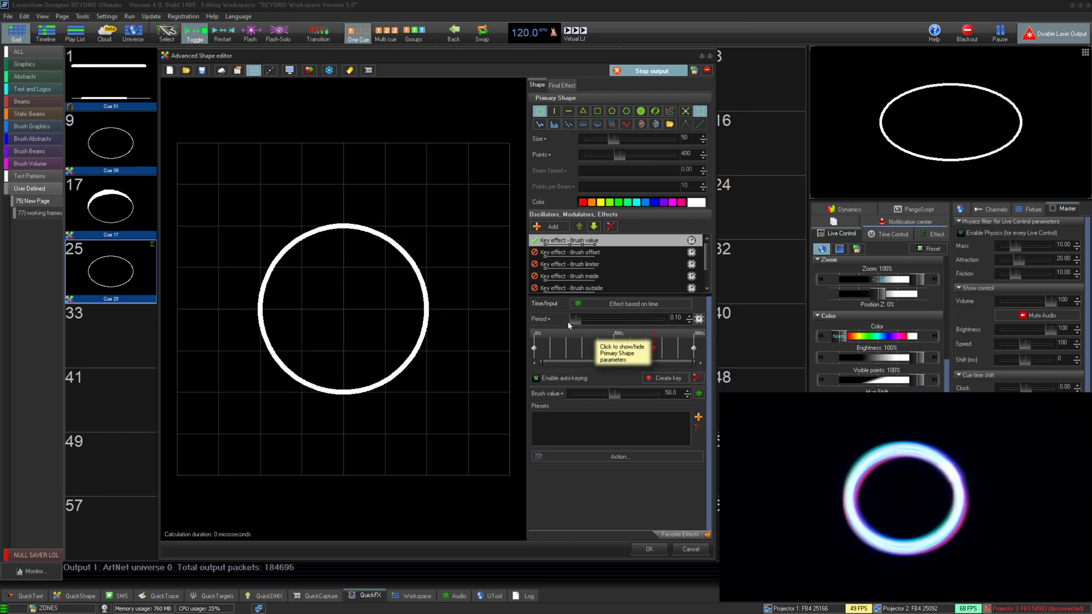
- Set the Brush value key effect period to 1.00
{"action": "left_click_drag", "start_coordinate": [577, 317], "coordinate": [592, 319]}
{"action": "double_click", "coordinate": [673, 318]}
{"action": "type", "text": "1"}
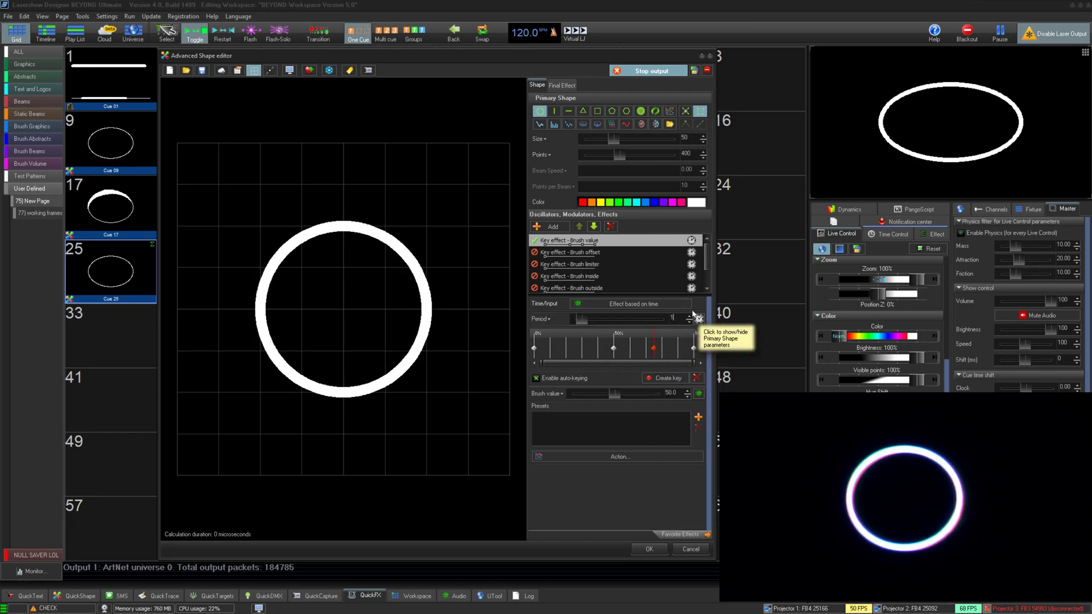
{"action": "key", "text": "Return"}
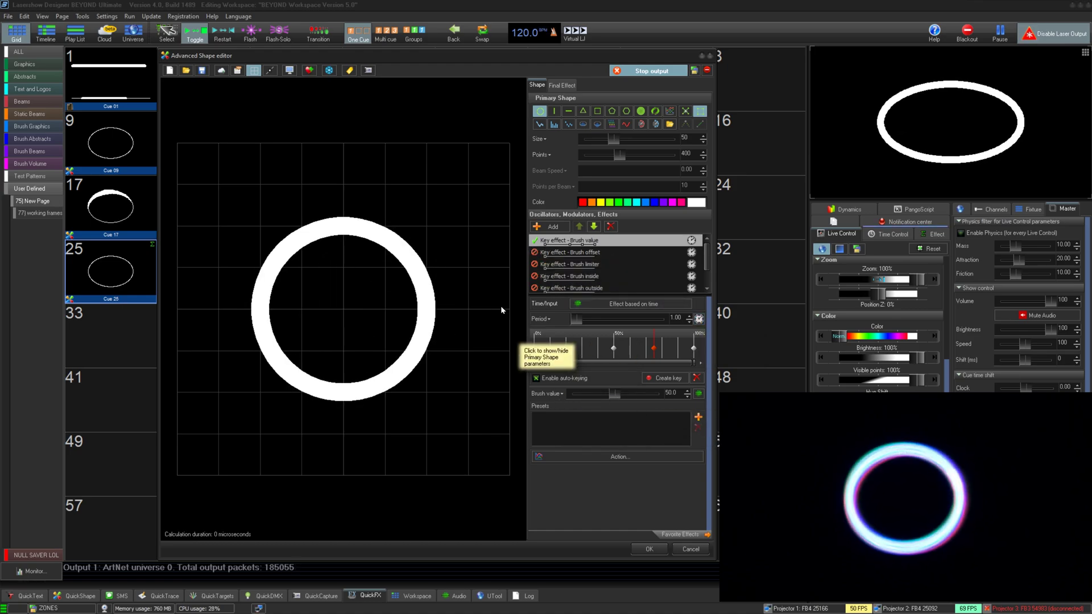
- Lower the Brush offset, then set Brush limiter minimum to 37.3 and maximum to 68.7
{"action": "left_click", "coordinate": [537, 253]}
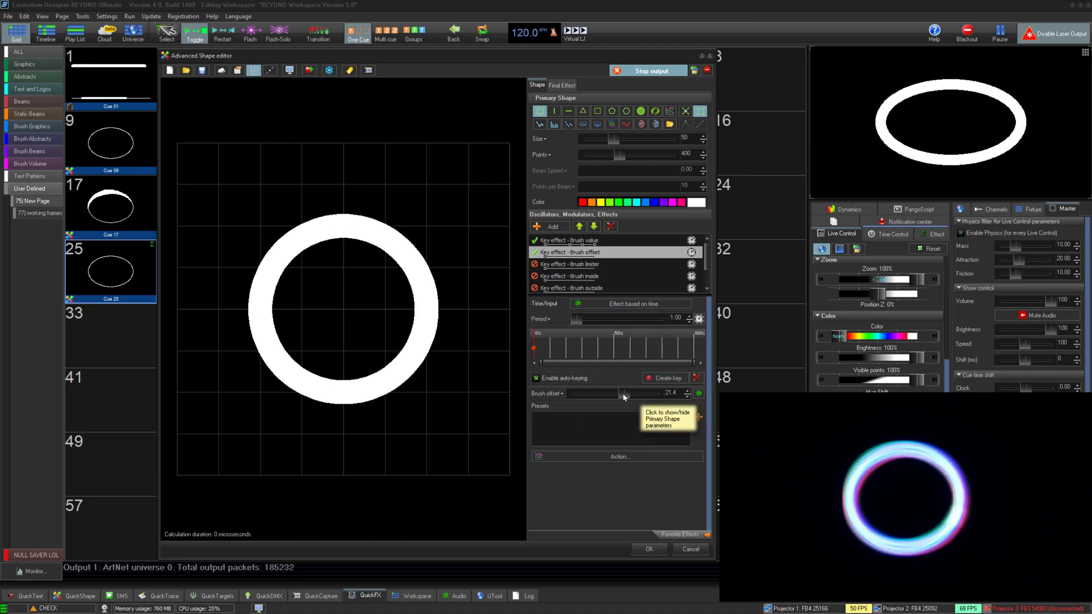
{"action": "mouse_move", "coordinate": [636, 393]}
{"action": "left_mouse_down"}
{"action": "mouse_move", "coordinate": [593, 398]}
{"action": "mouse_move", "coordinate": [655, 405]}
{"action": "mouse_move", "coordinate": [615, 396]}
{"action": "mouse_move", "coordinate": [629, 399]}
{"action": "left_mouse_up"}
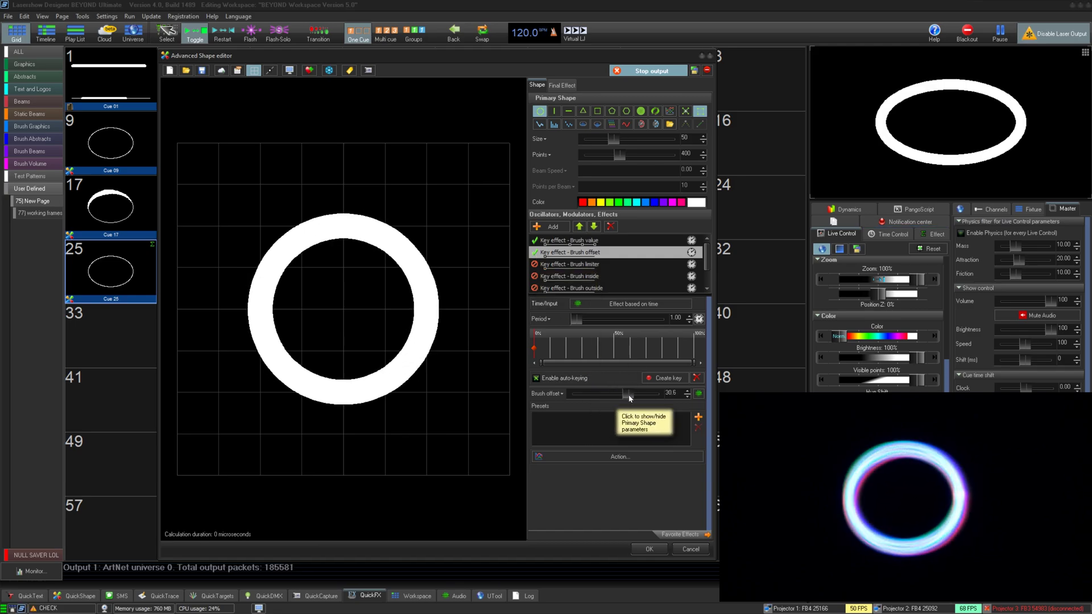
{"action": "left_click", "coordinate": [552, 264]}
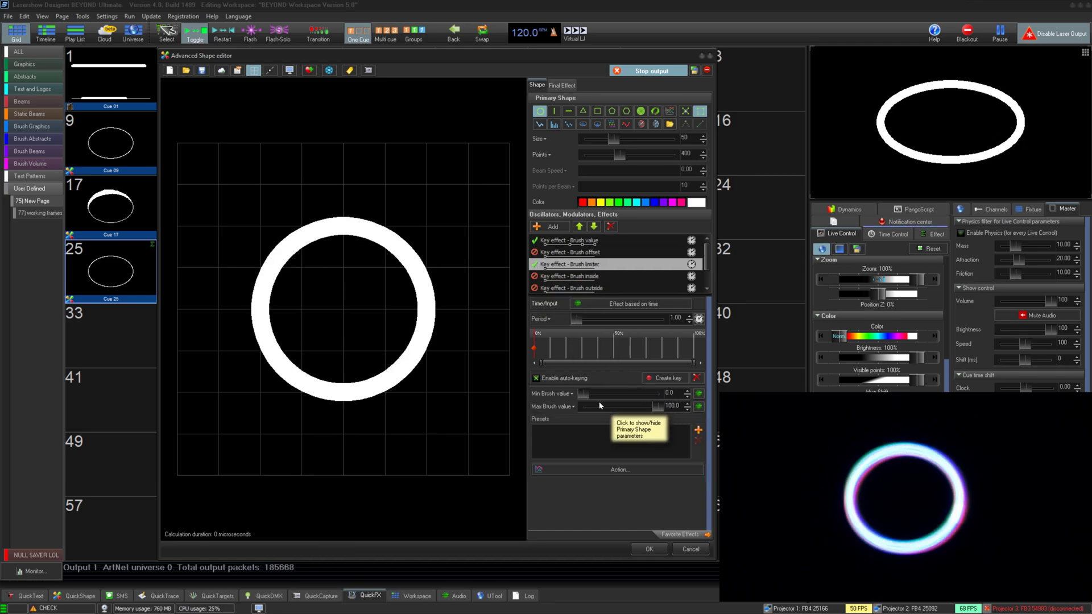
{"action": "left_click_drag", "start_coordinate": [583, 393], "coordinate": [635, 405]}
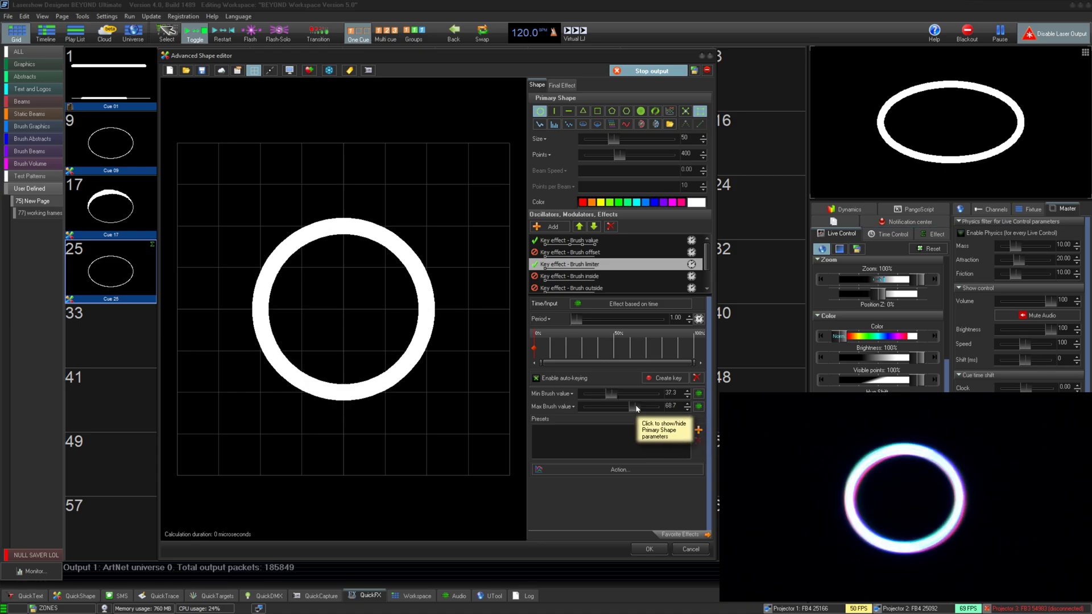
- Try Brush inside, then set Brush outside X limits to -43.4 through 46.8
{"action": "left_click", "coordinate": [563, 276]}
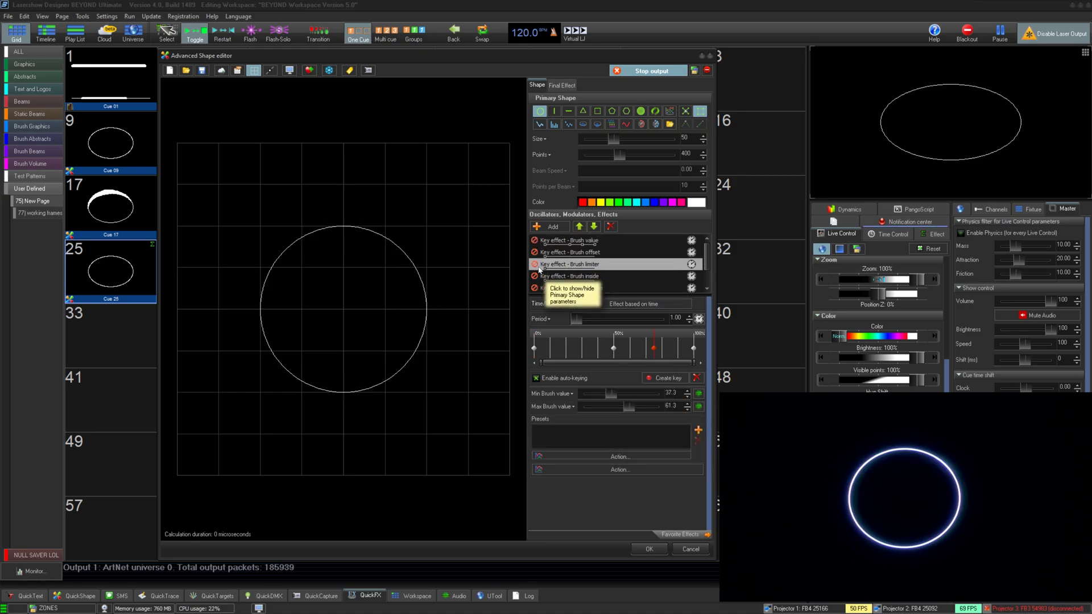
{"action": "scroll", "coordinate": [614, 275], "scroll_direction": "down", "scroll_amount": 1}
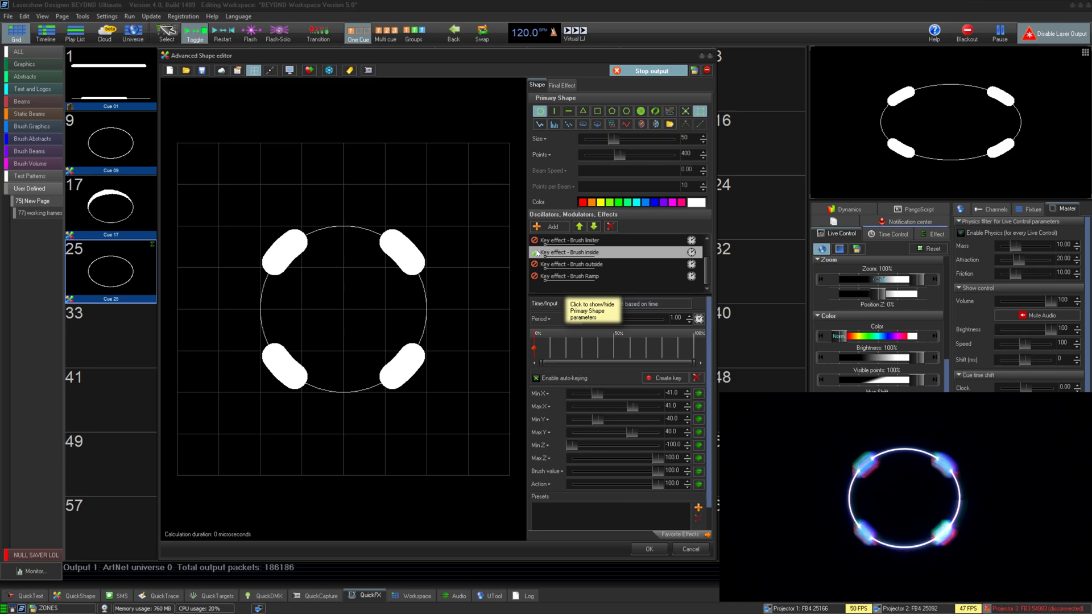
{"action": "left_click", "coordinate": [572, 264]}
{"action": "left_click_drag", "start_coordinate": [593, 396], "coordinate": [636, 408]}
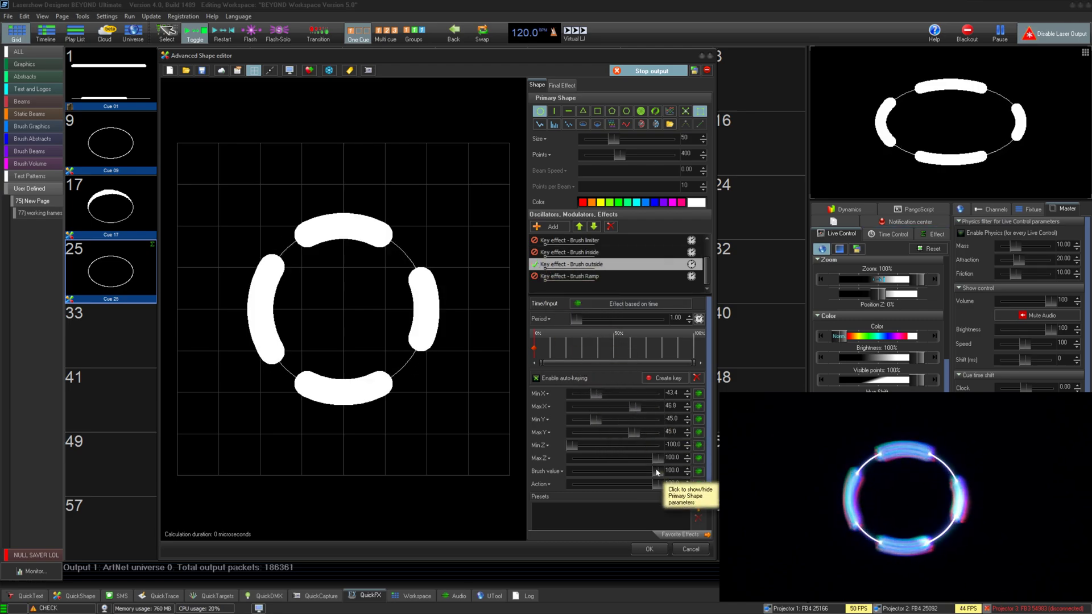
- Apply a Brush Ramp starting at brush 0, spanning points 14 to 325
{"action": "left_click", "coordinate": [546, 277]}
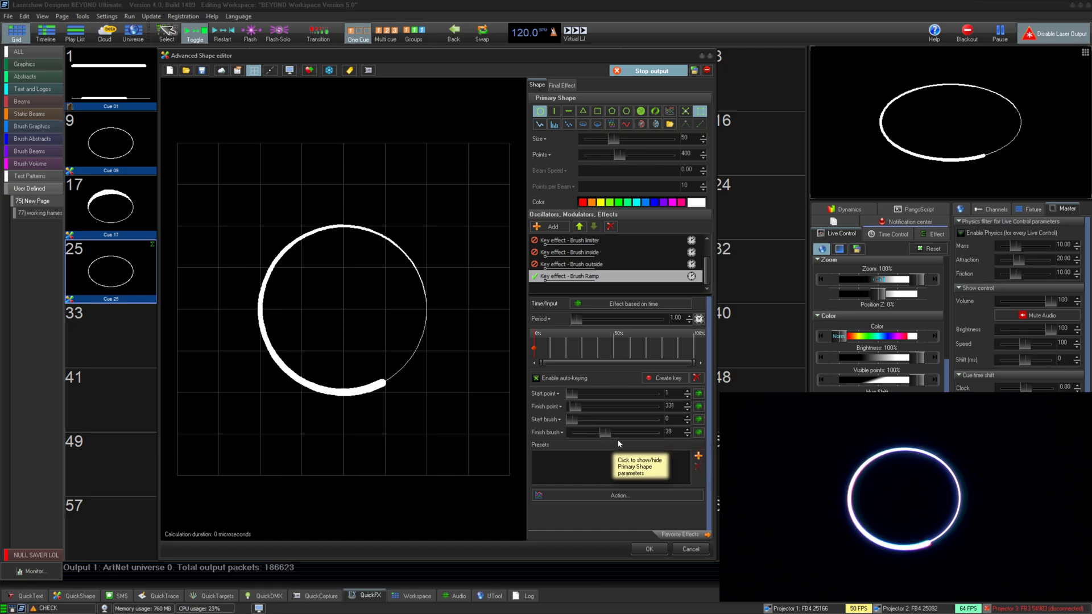
{"action": "left_click_drag", "start_coordinate": [581, 424], "coordinate": [563, 425]}
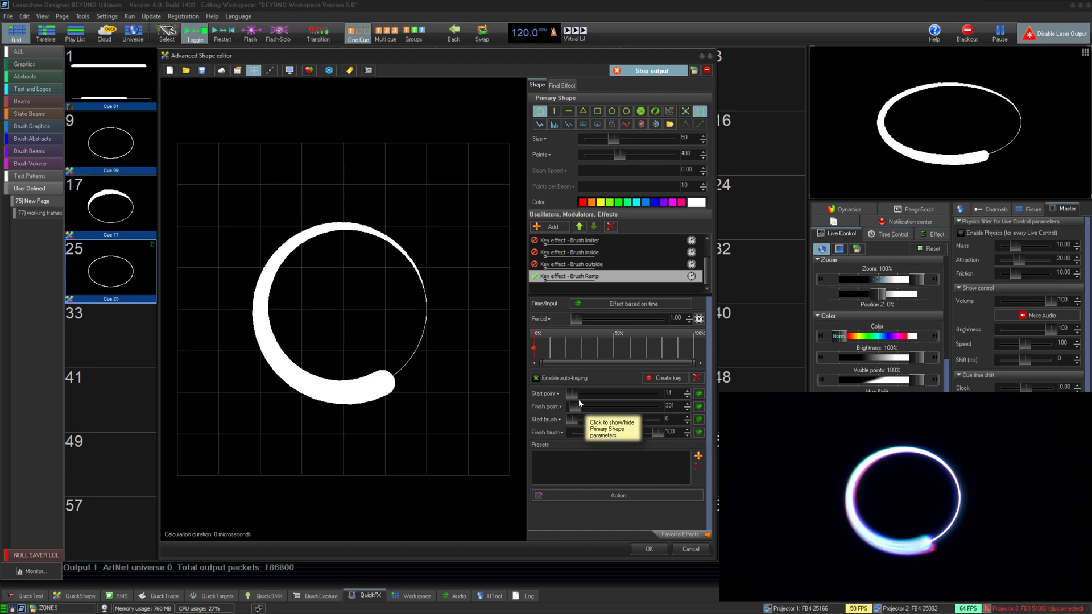
{"action": "mouse_move", "coordinate": [579, 407]}
{"action": "left_mouse_down"}
{"action": "mouse_move", "coordinate": [588, 412]}
{"action": "mouse_move", "coordinate": [576, 418]}
{"action": "left_mouse_up"}
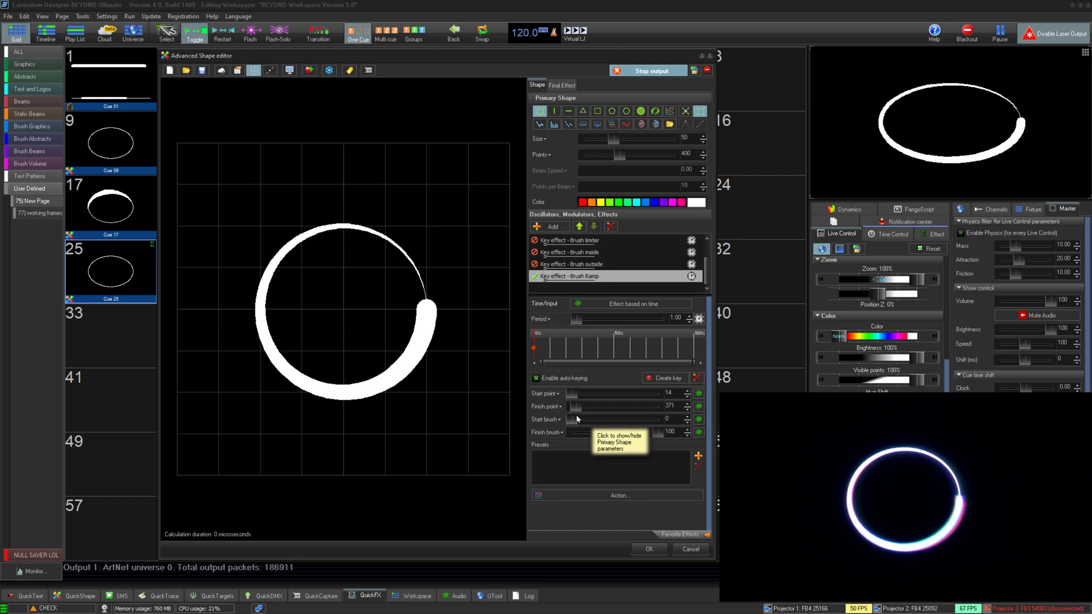
- Save the circle into cue 25, play cues 25, 17, 9 and 1, then stop output
{"action": "left_click", "coordinate": [649, 549]}
{"action": "left_click", "coordinate": [140, 270]}
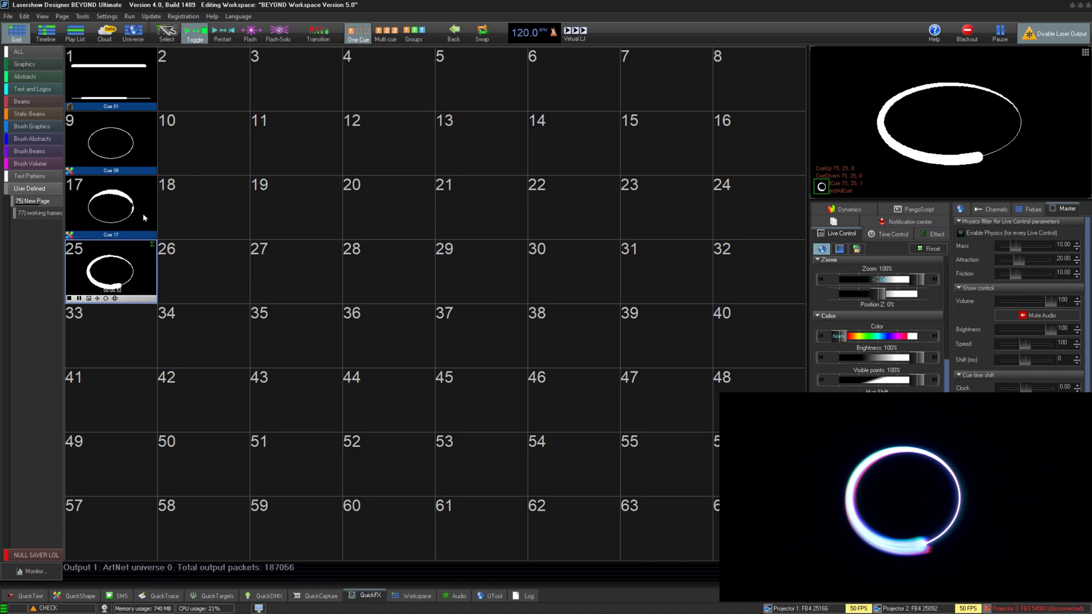
{"action": "left_click", "coordinate": [136, 200]}
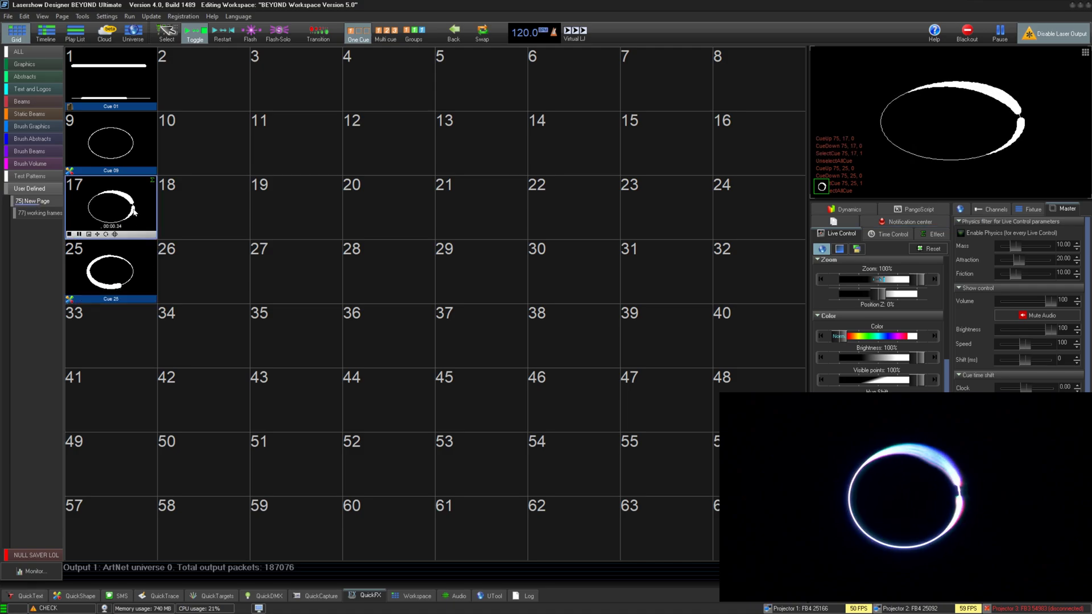
{"action": "left_click", "coordinate": [135, 134]}
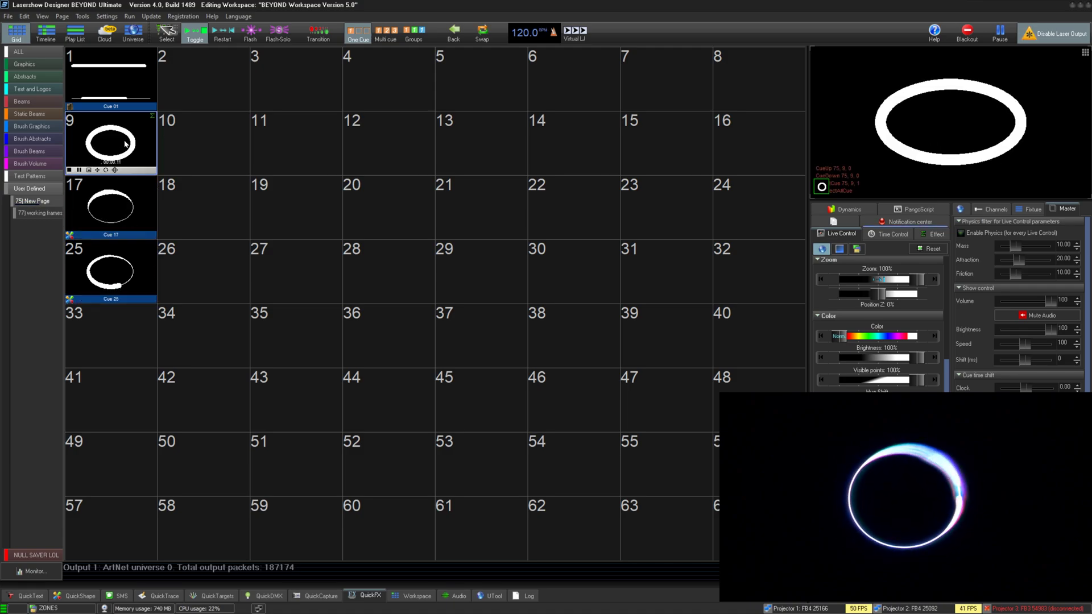
{"action": "left_click", "coordinate": [140, 81]}
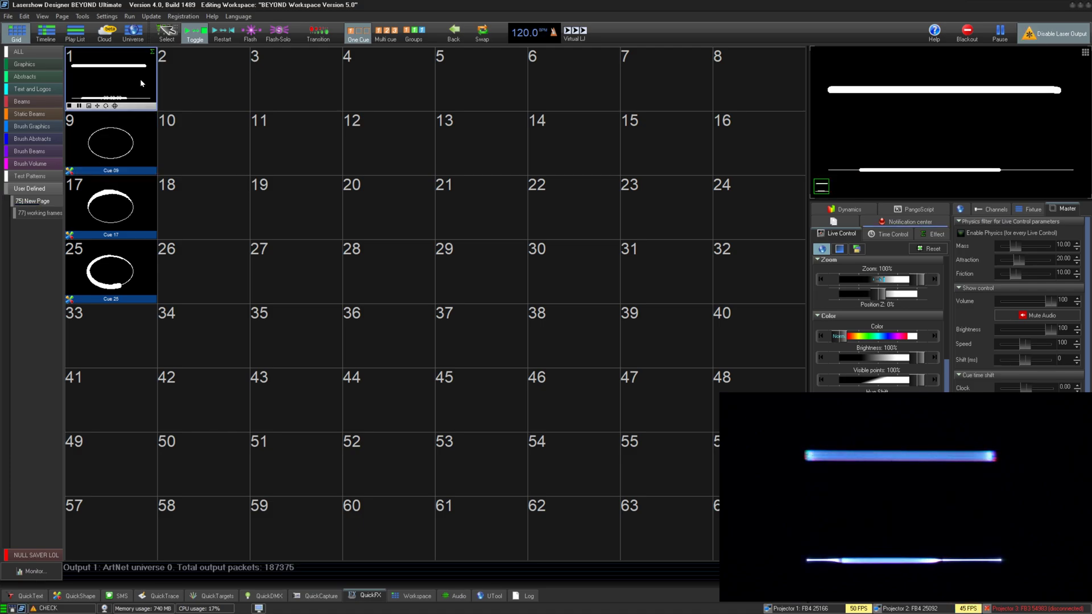
{"action": "left_click", "coordinate": [139, 79]}
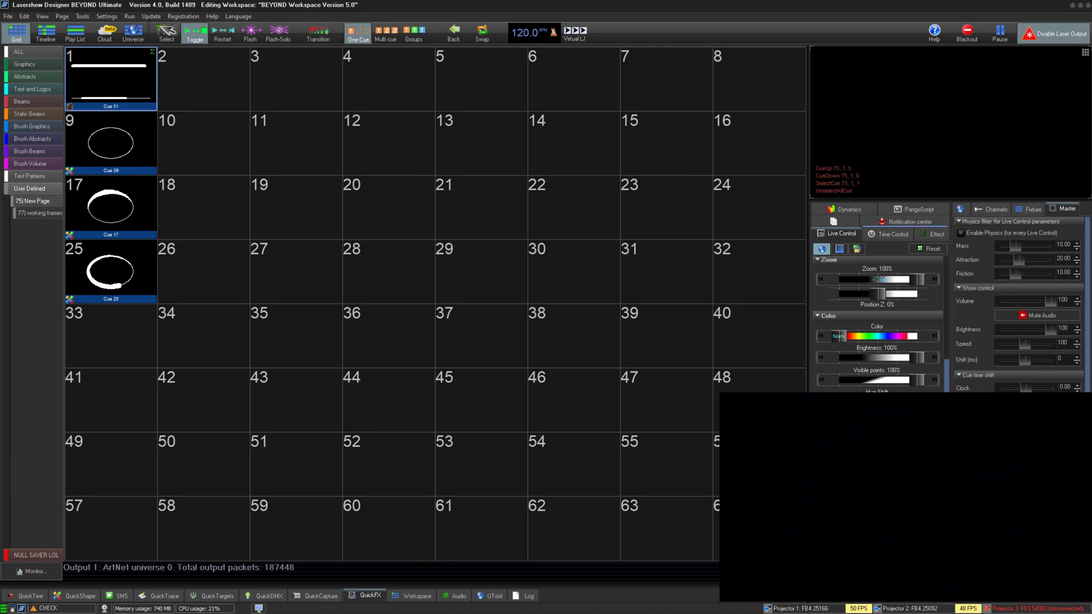